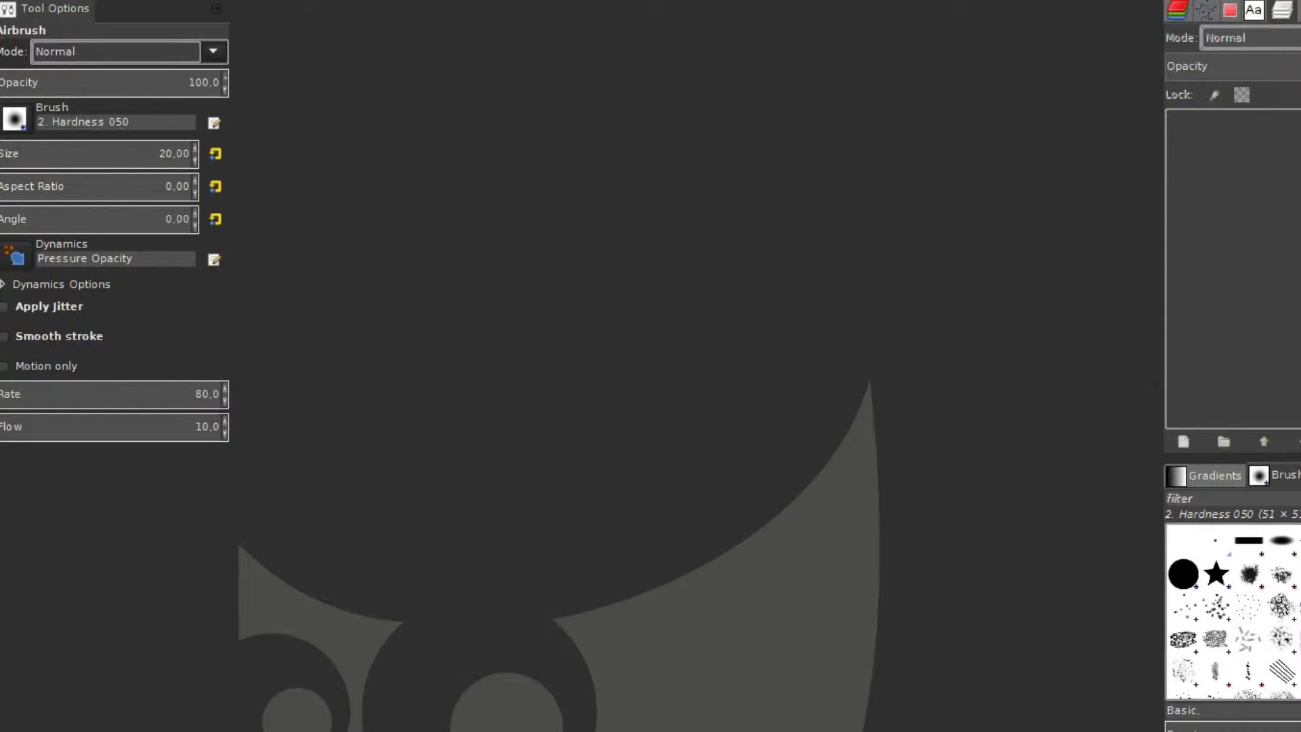
- Create a new image of 640 × 400 pixels
left_click(3, 2)
left_click(13, 10)
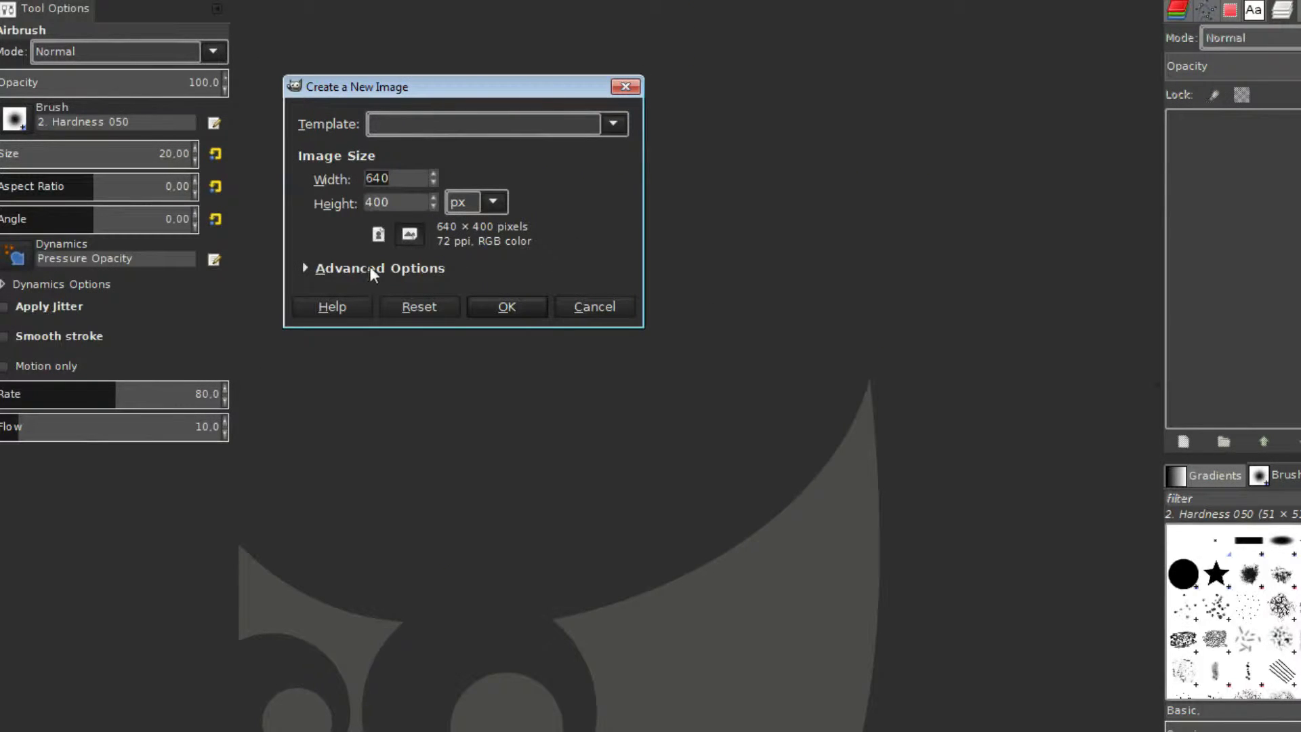
left_click(517, 304)
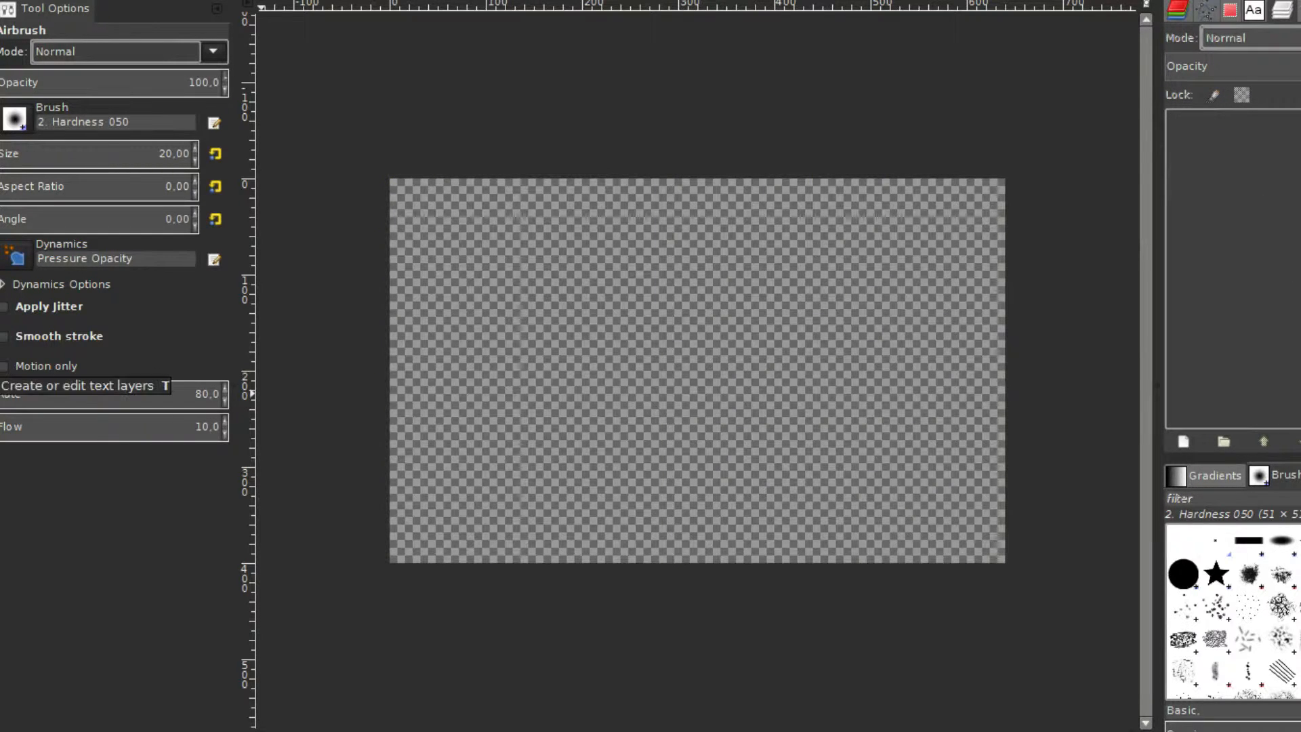
- Add a text layer reading "DIMOS" in the Sans font near the middle of the canvas
key("t")
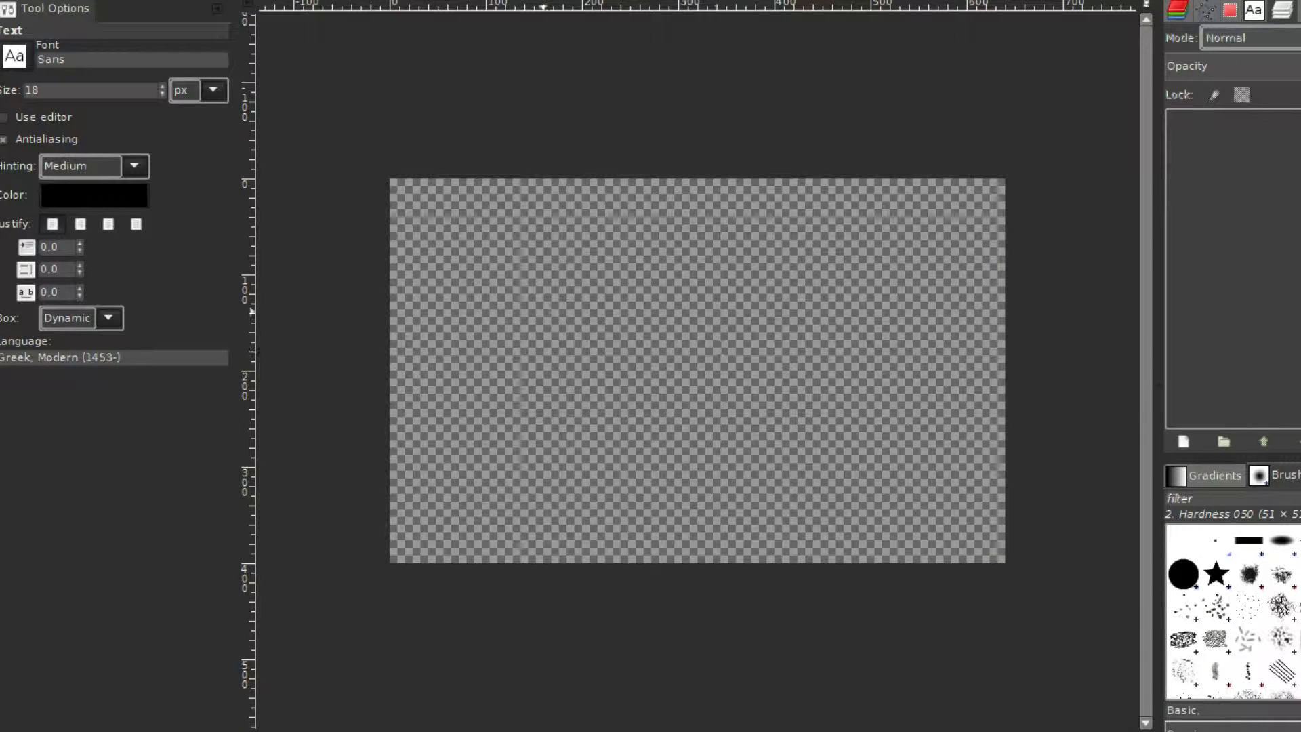
left_click(541, 310)
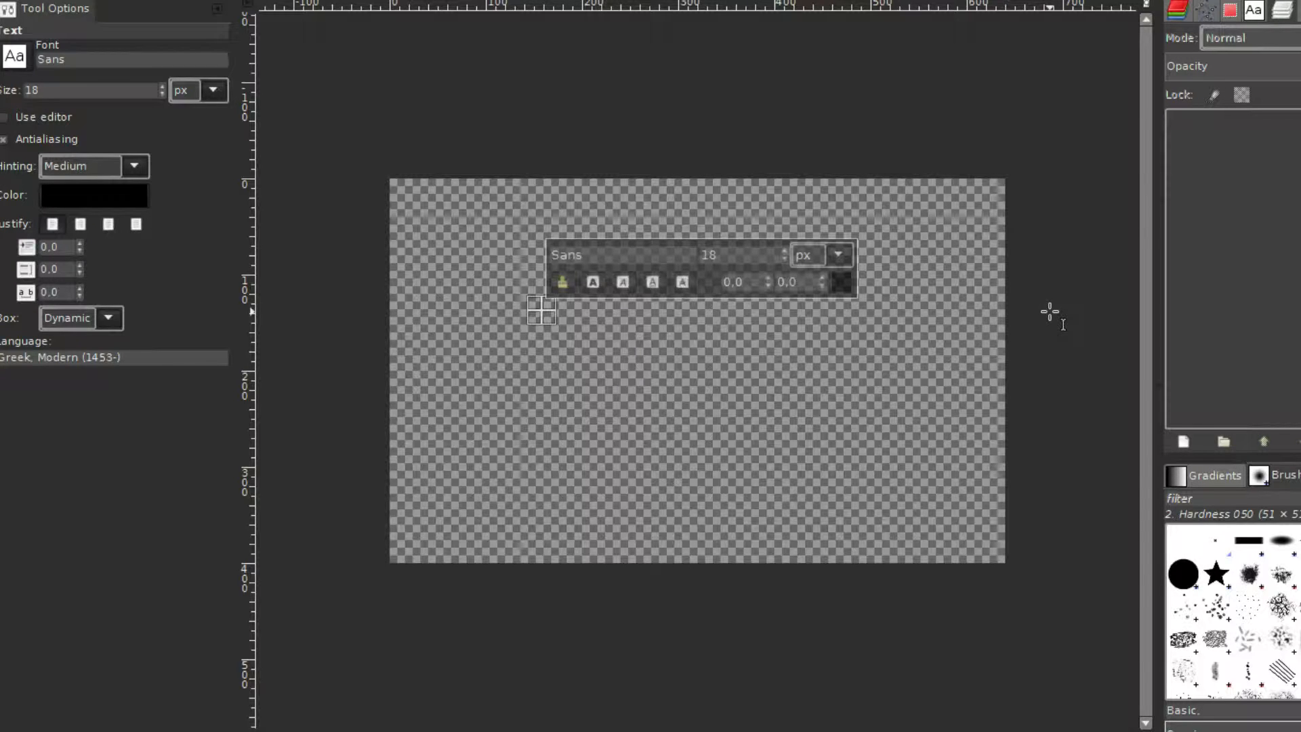
type("διαφ")
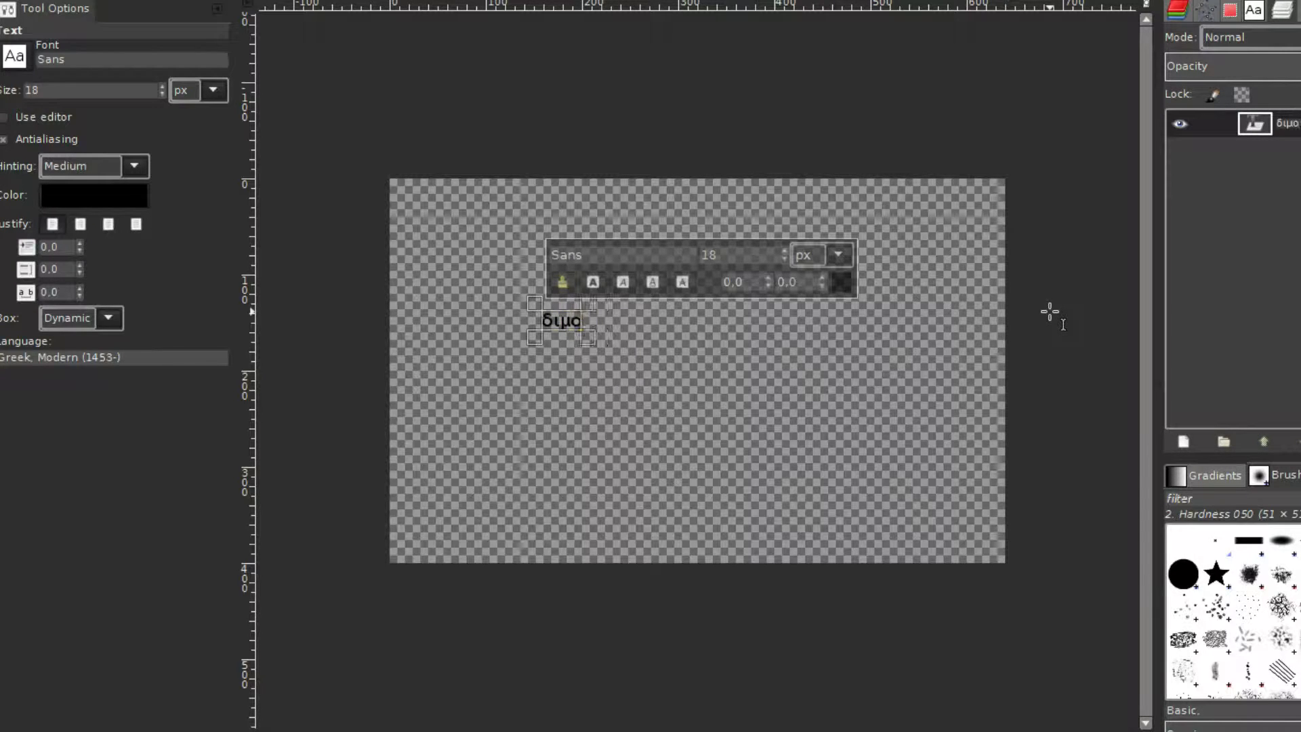
key("BackSpace")
key("BackSpace")
key("BackSpace")
key("BackSpace")
type("DIMOS")
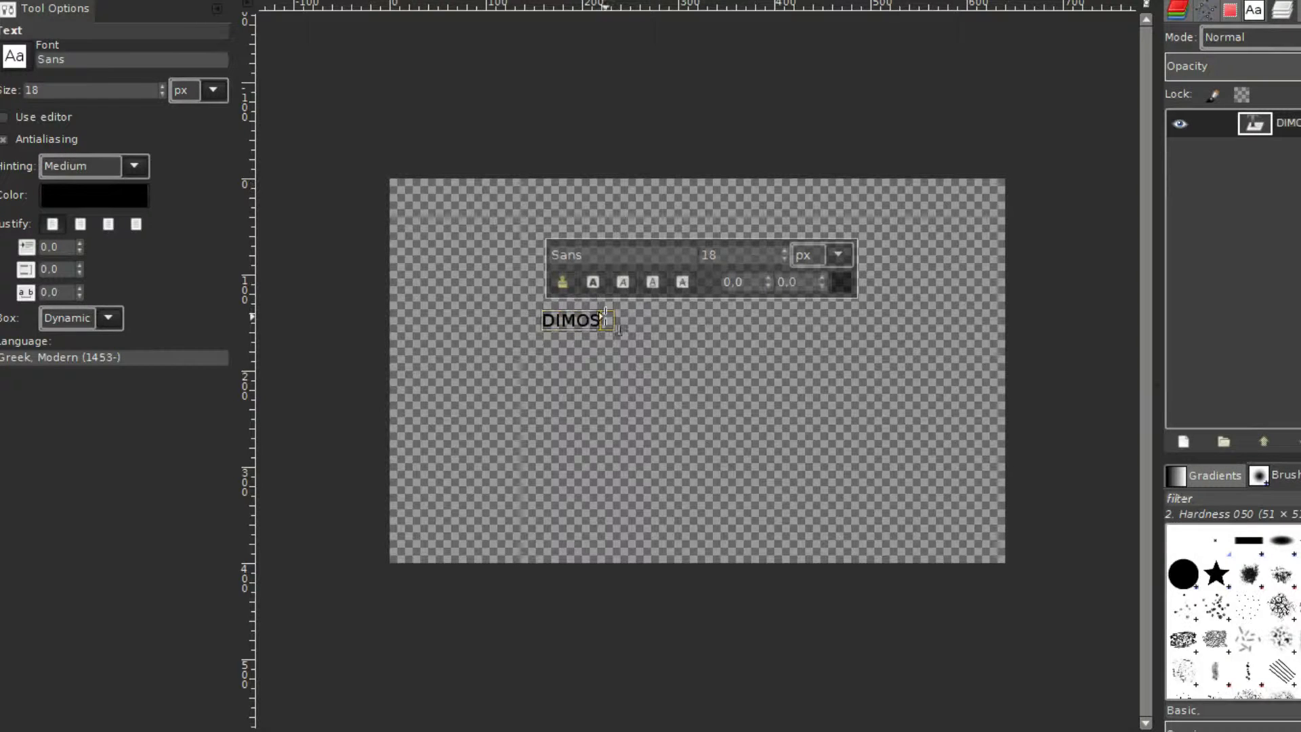
- Enlarge the DIMOS text to 134 px and move the layer so the whole word fits within the canvas
left_click_drag(602, 320, 455, 313)
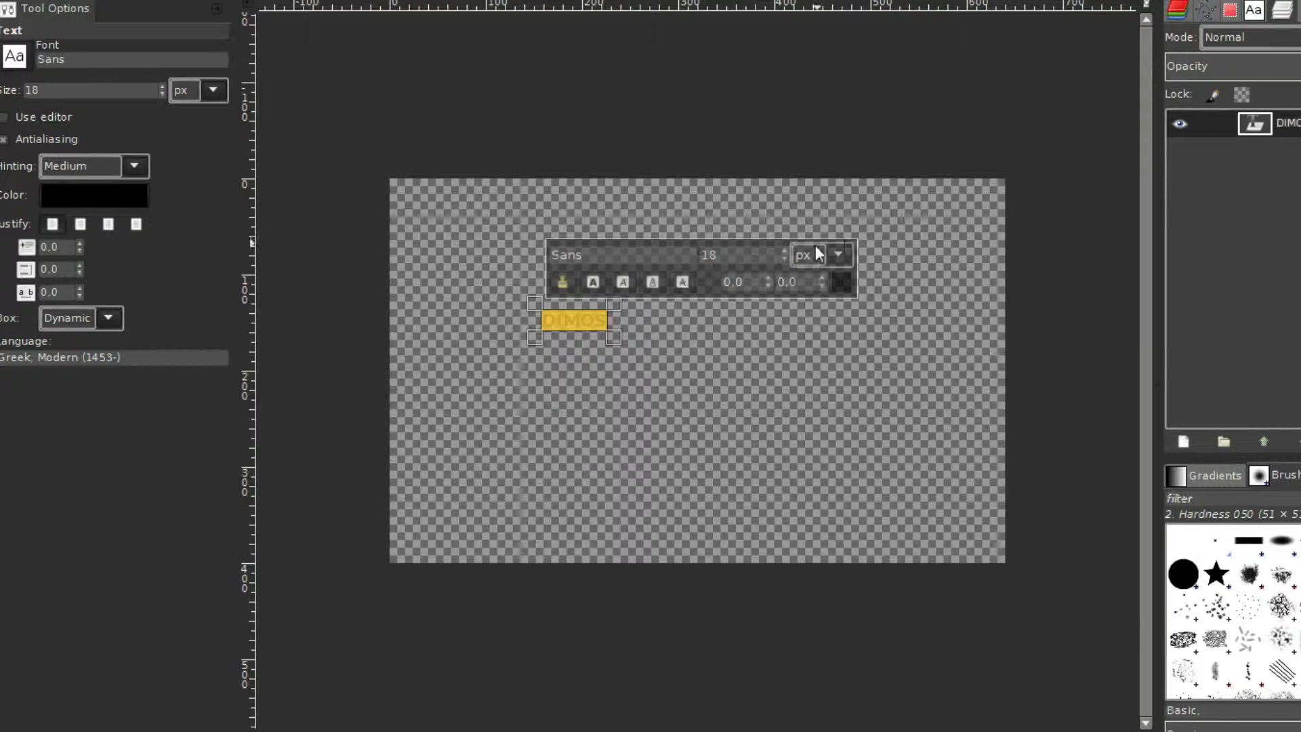
left_click(785, 248)
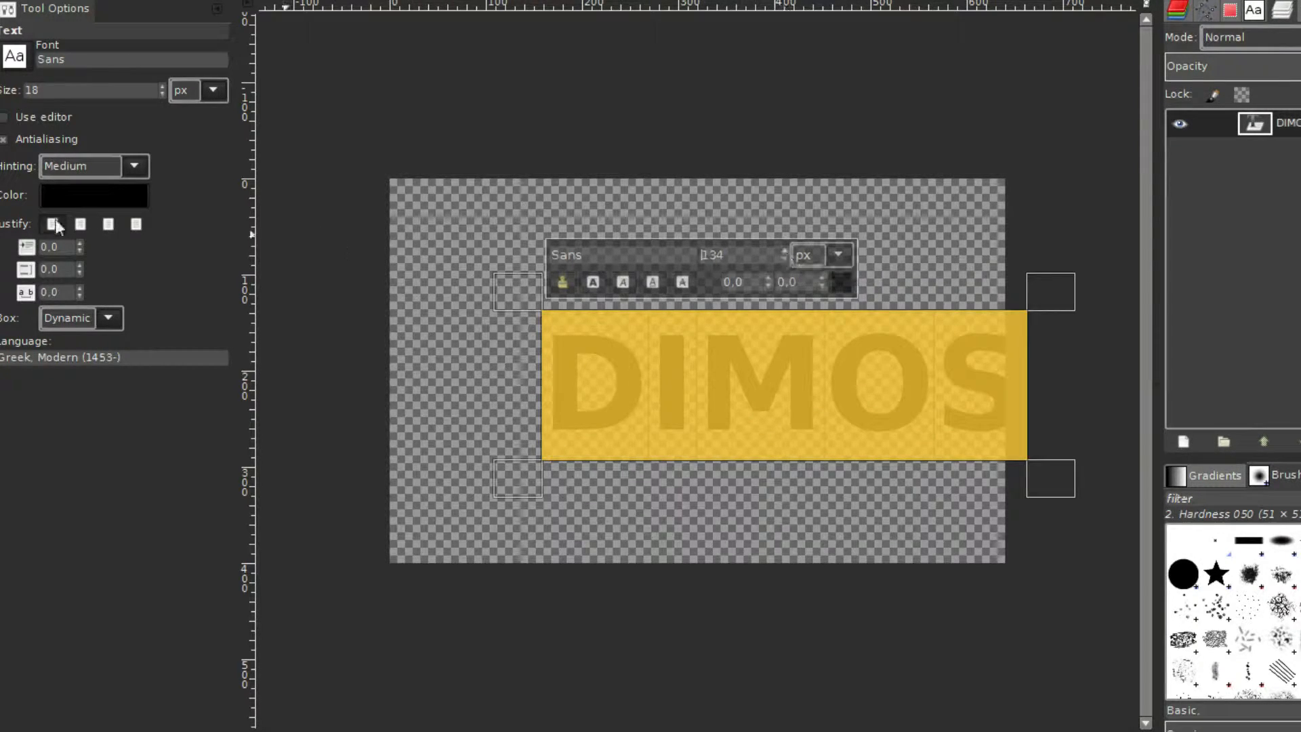
key("m")
left_click_drag(787, 355, 708, 345)
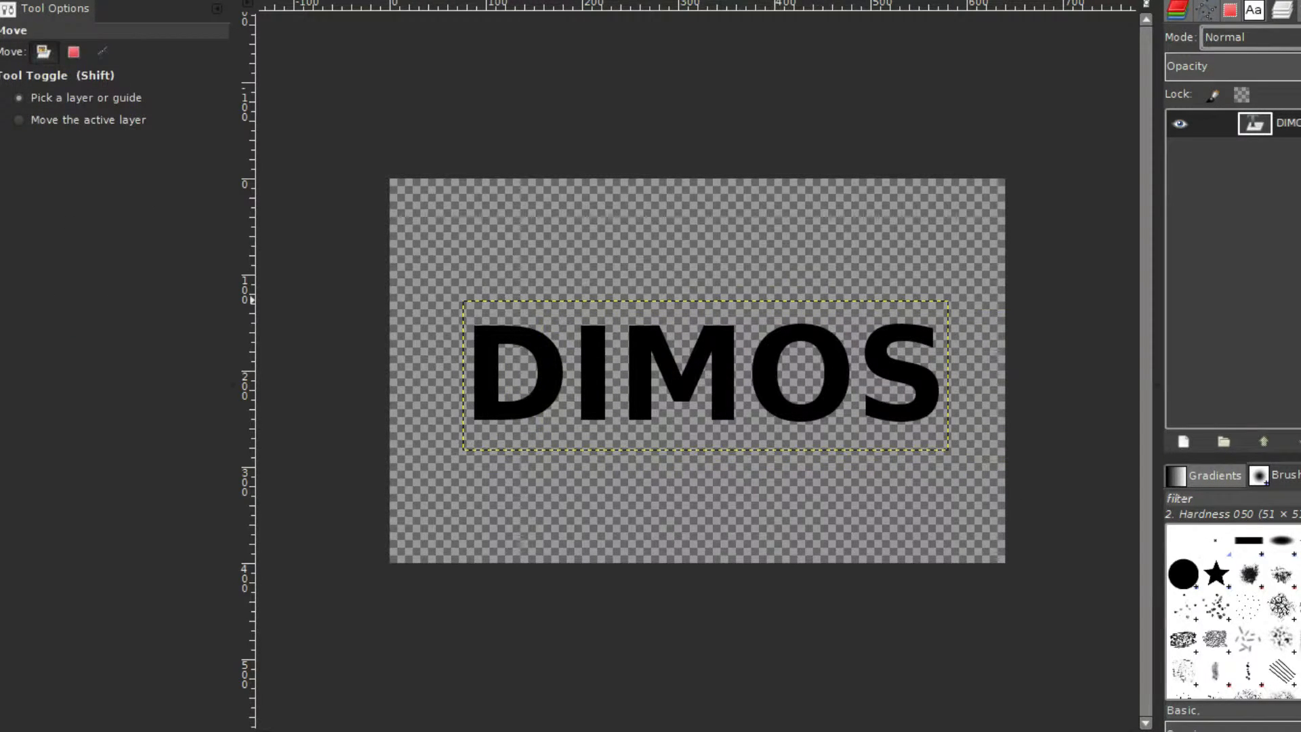
- Center the DIMOS text layer vertically and horizontally on the canvas using the Align tool
key("q")
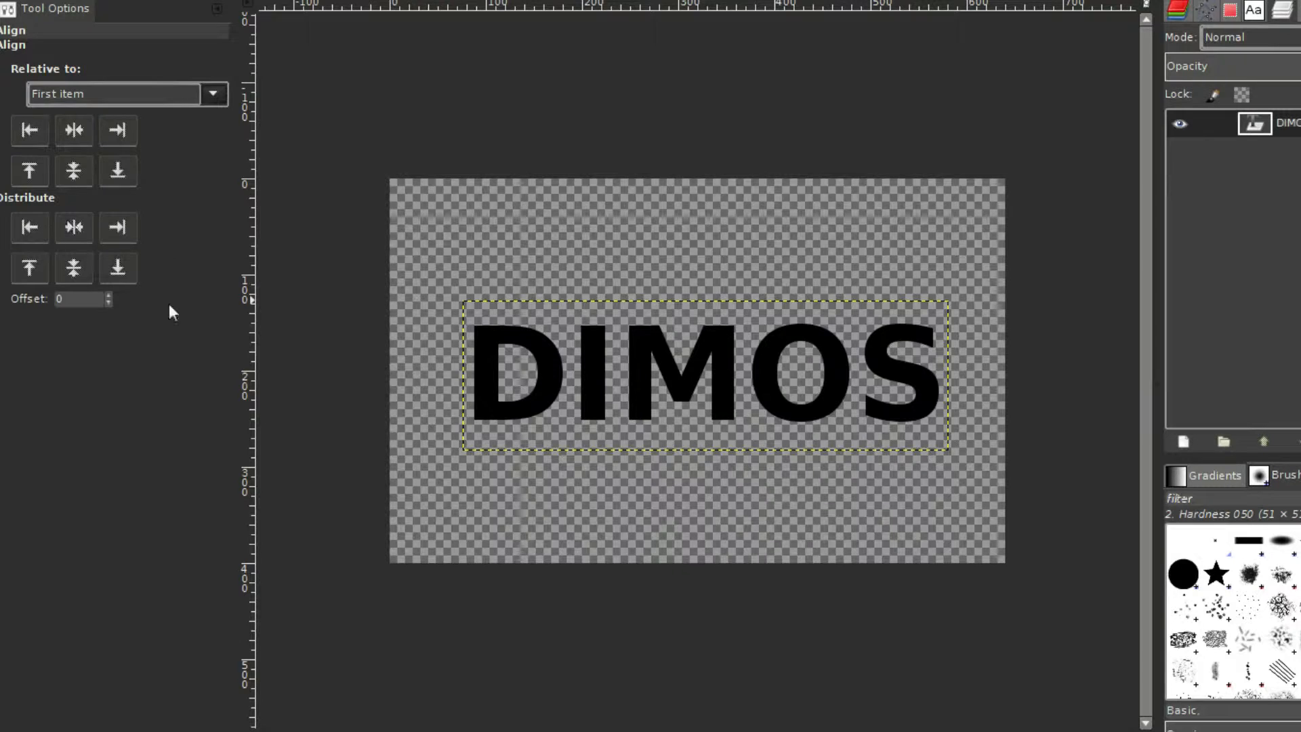
left_click(724, 378)
left_click(73, 173)
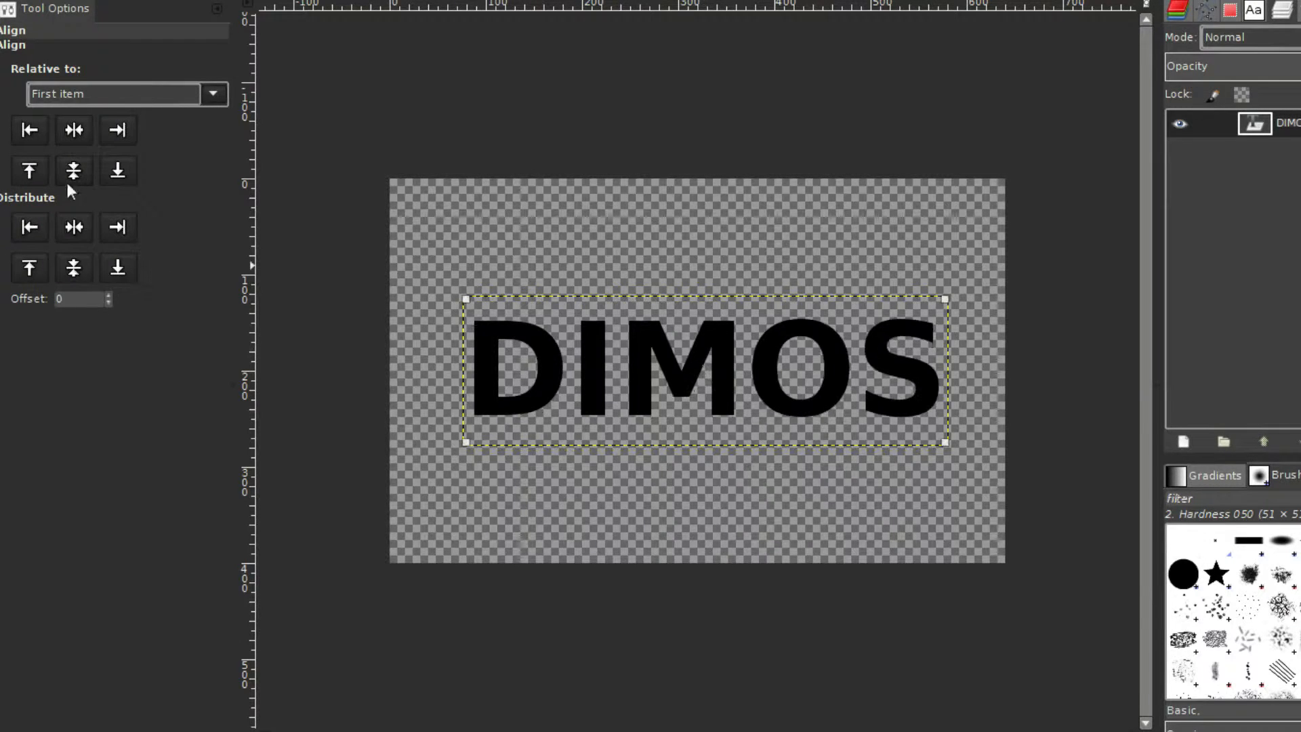
left_click(76, 228)
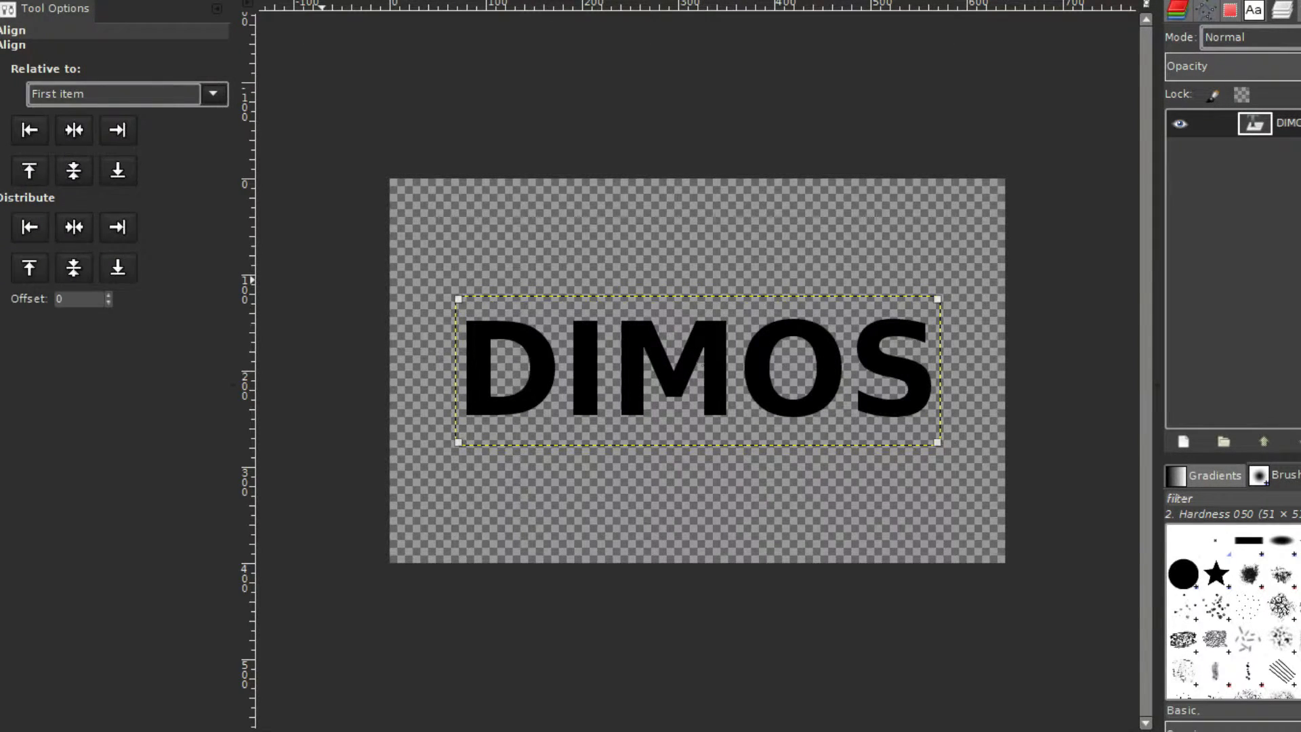
key("r")
left_click(573, 257)
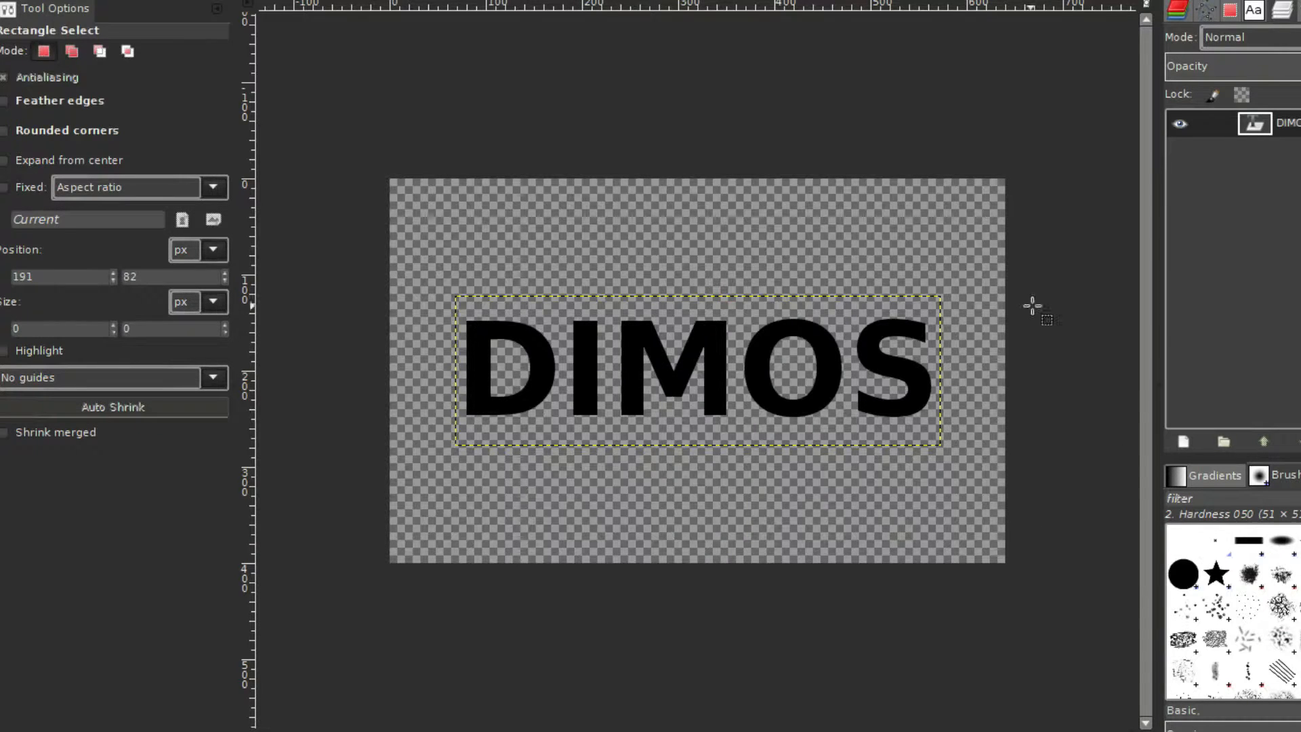
left_click(852, 251)
- Create a new 640 × 400 px layer above the text, filled with the background color
left_click(1183, 441)
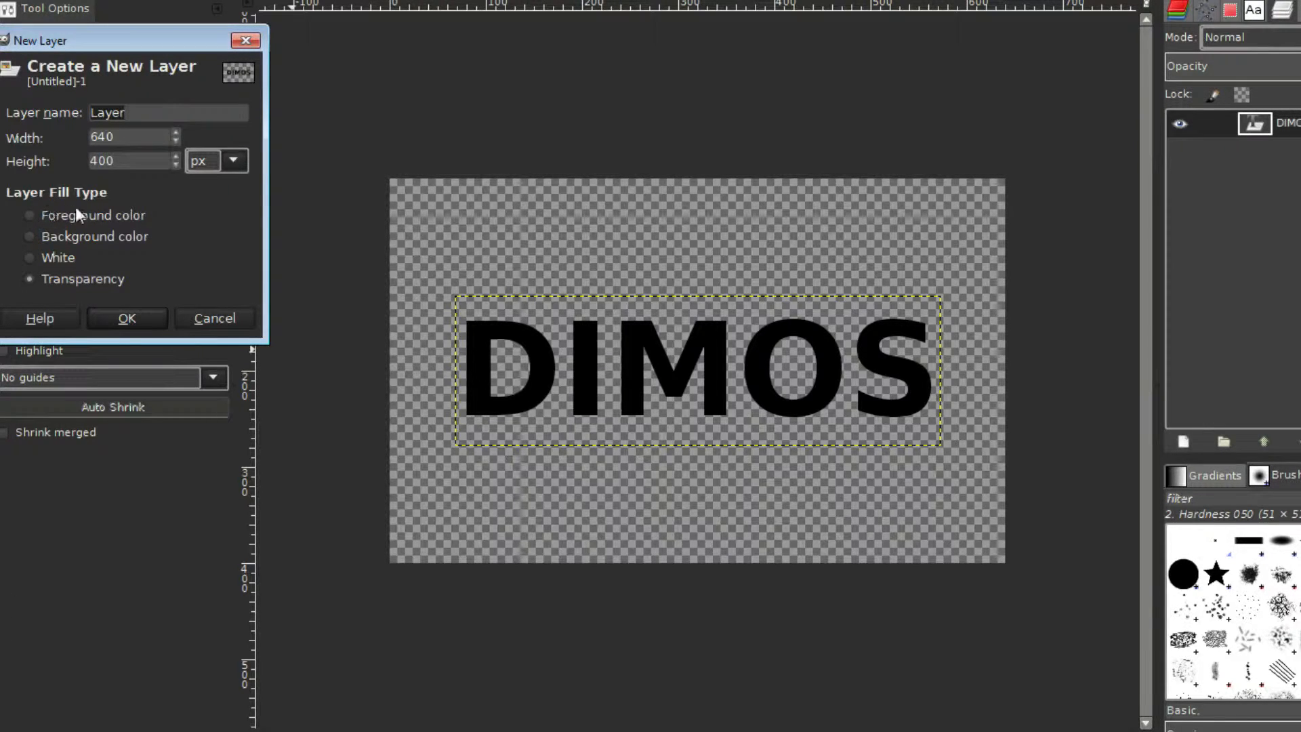
left_click(28, 236)
left_click(127, 318)
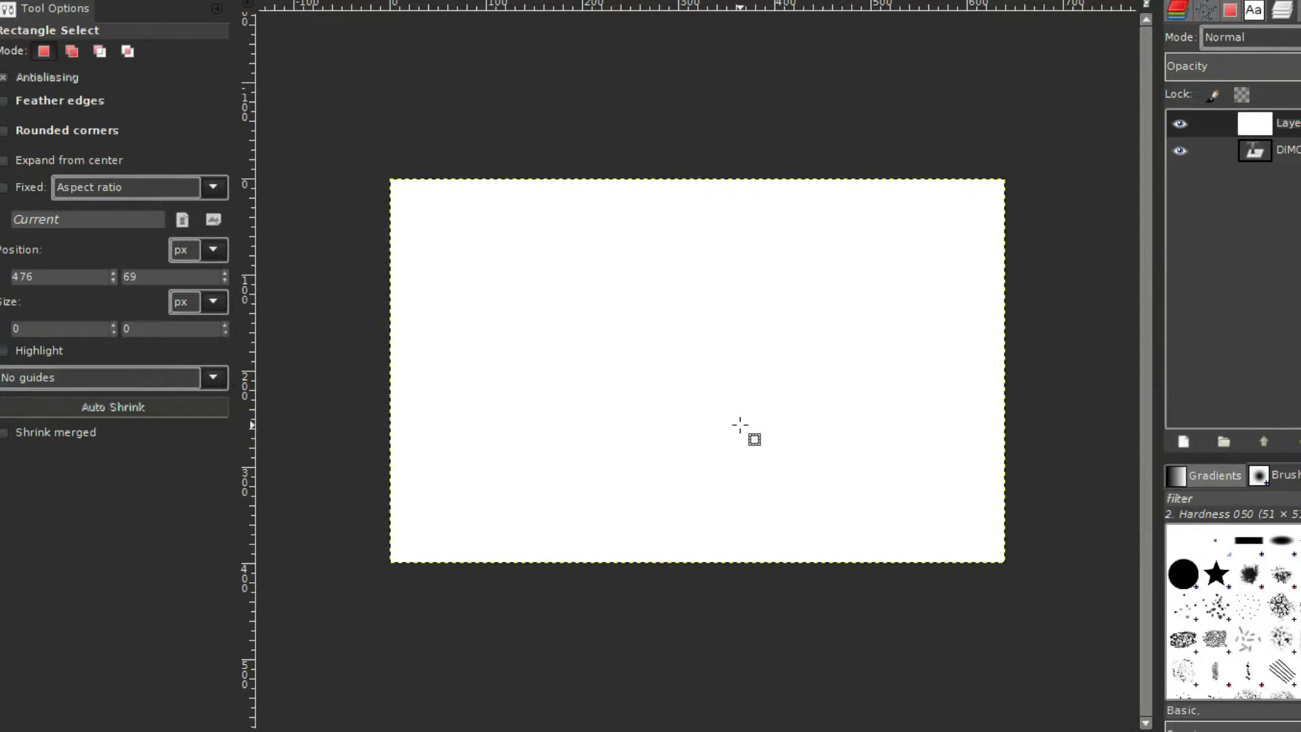
- Make a selection from the DIMOS text layer's alpha and check it against the letters by briefly hiding the white layer
left_click(1269, 157)
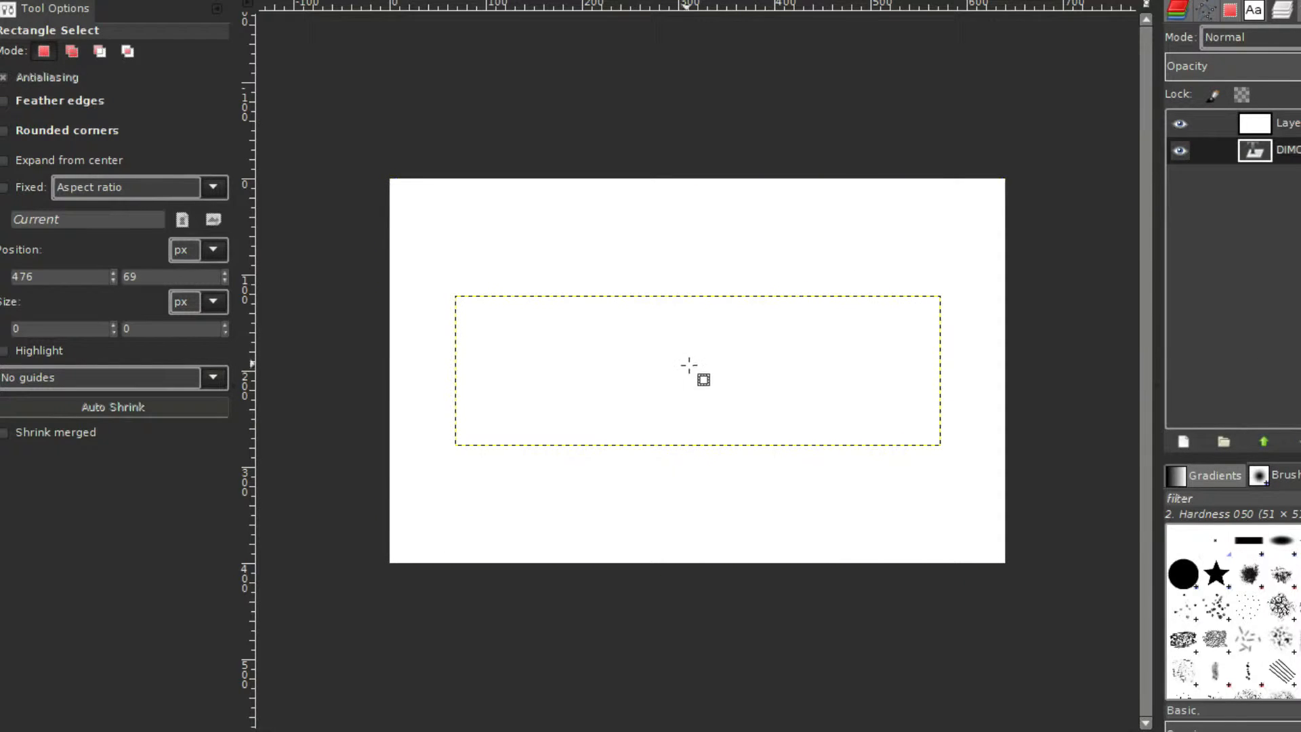
right_click(689, 366)
right_click(1242, 149)
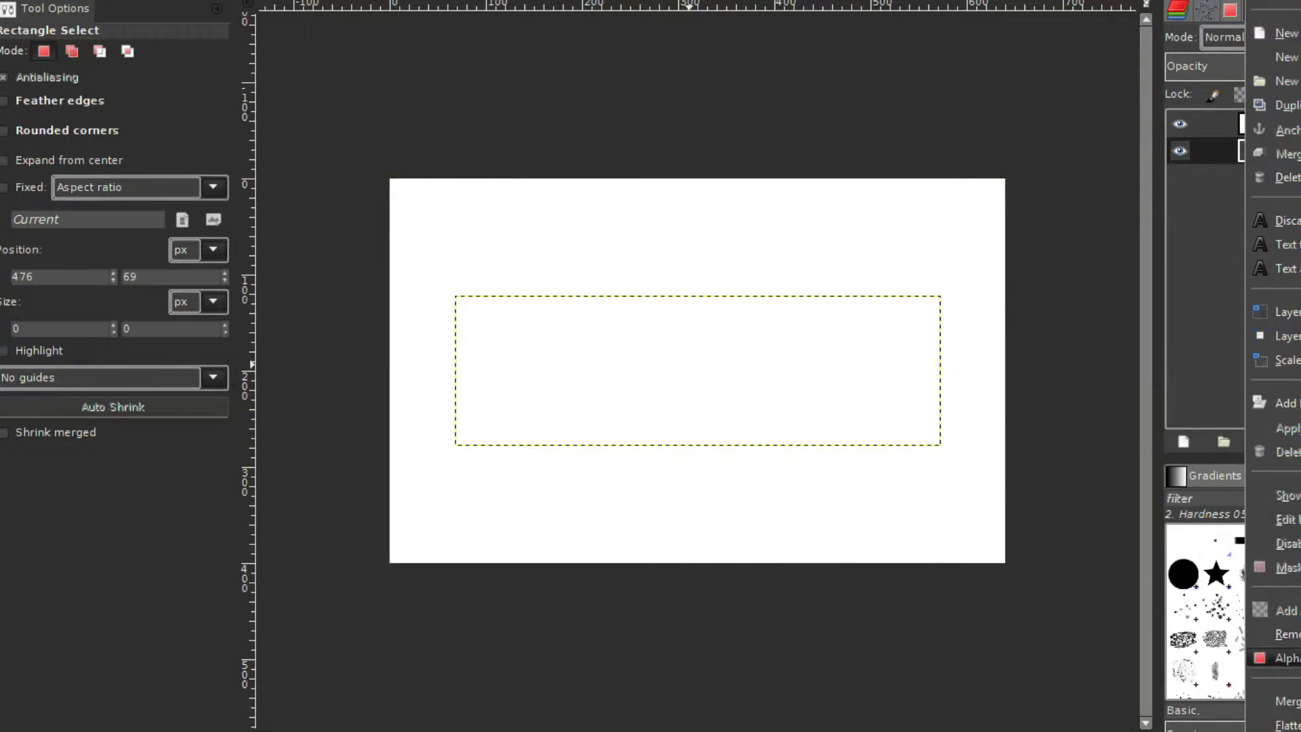
left_click(1284, 657)
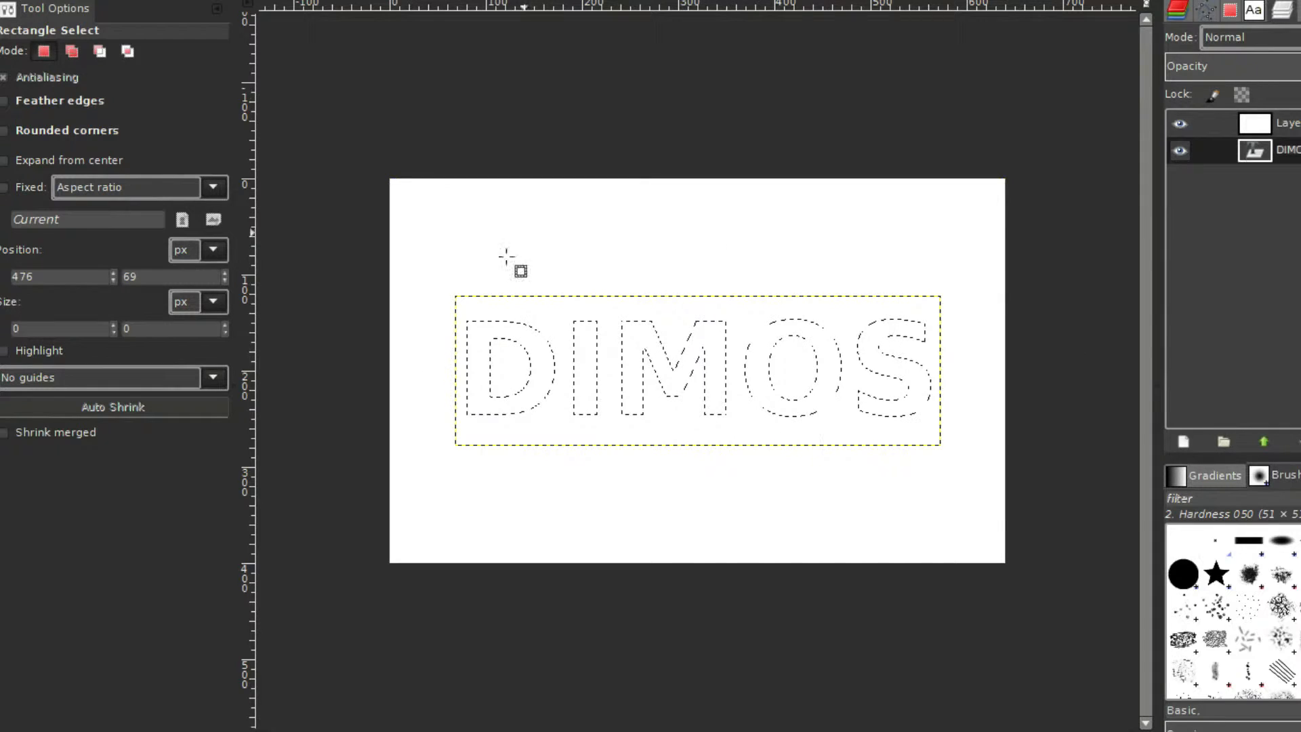
left_click(1180, 123)
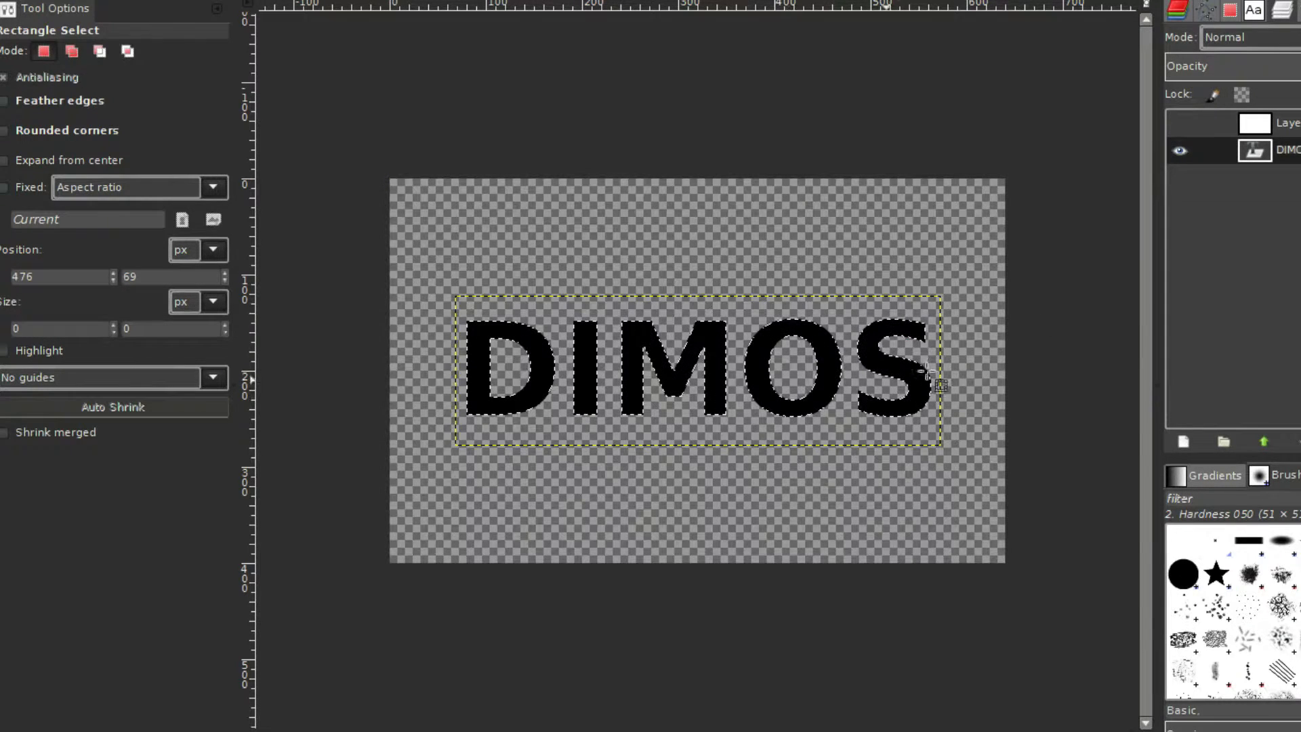
left_click(1179, 124)
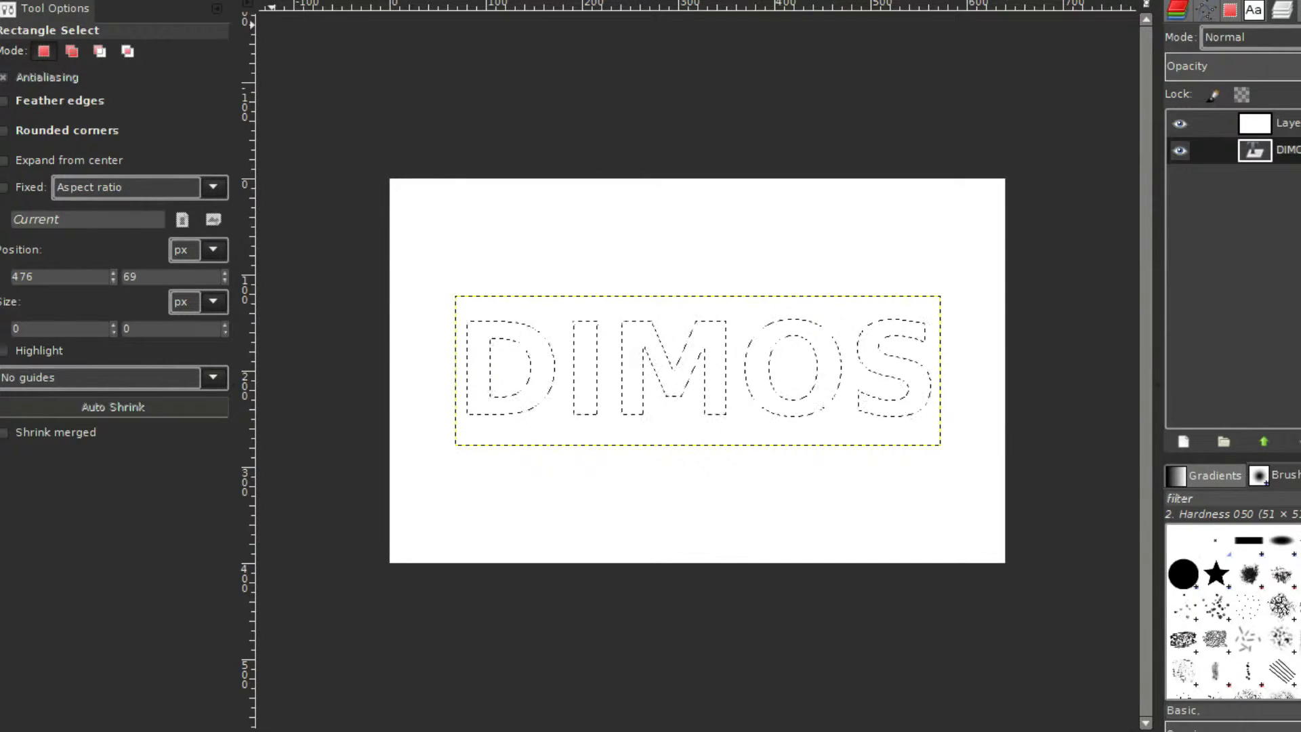
- Shrink the letter selection and compare it with the text by briefly hiding the white layer
left_click(14, 1)
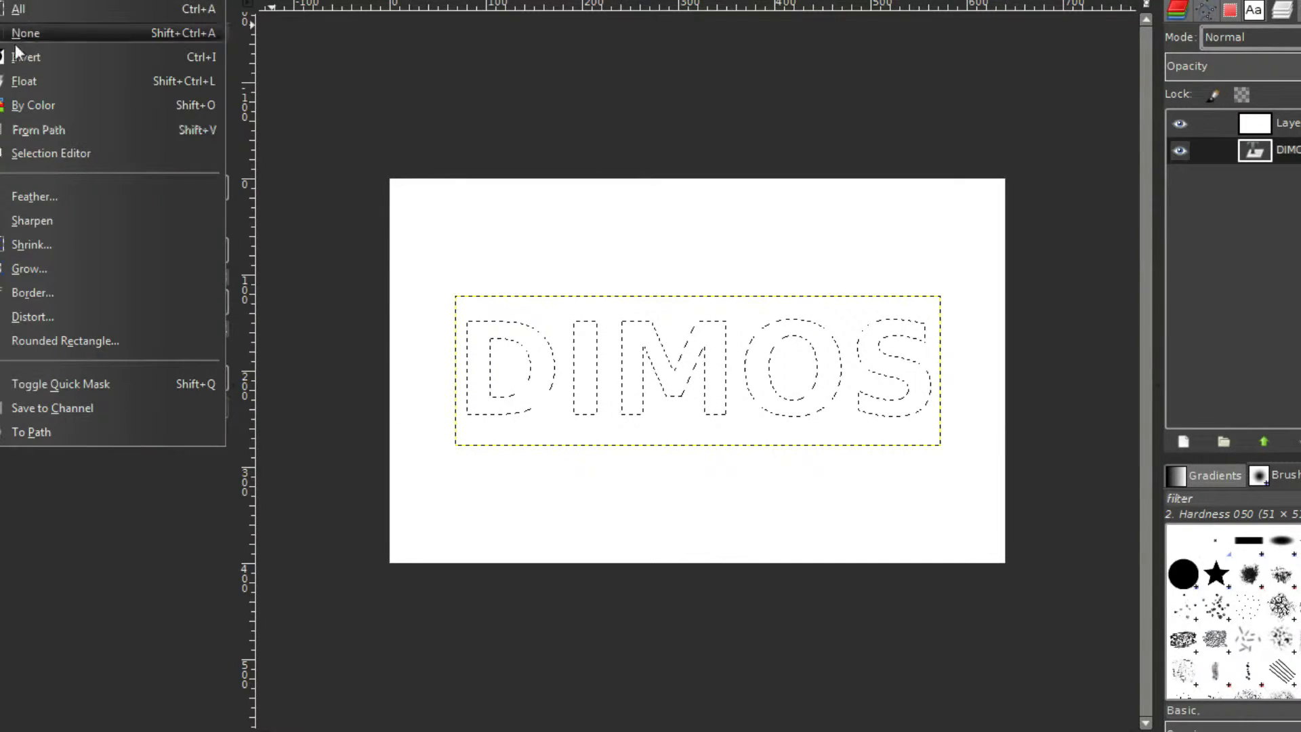
left_click(38, 246)
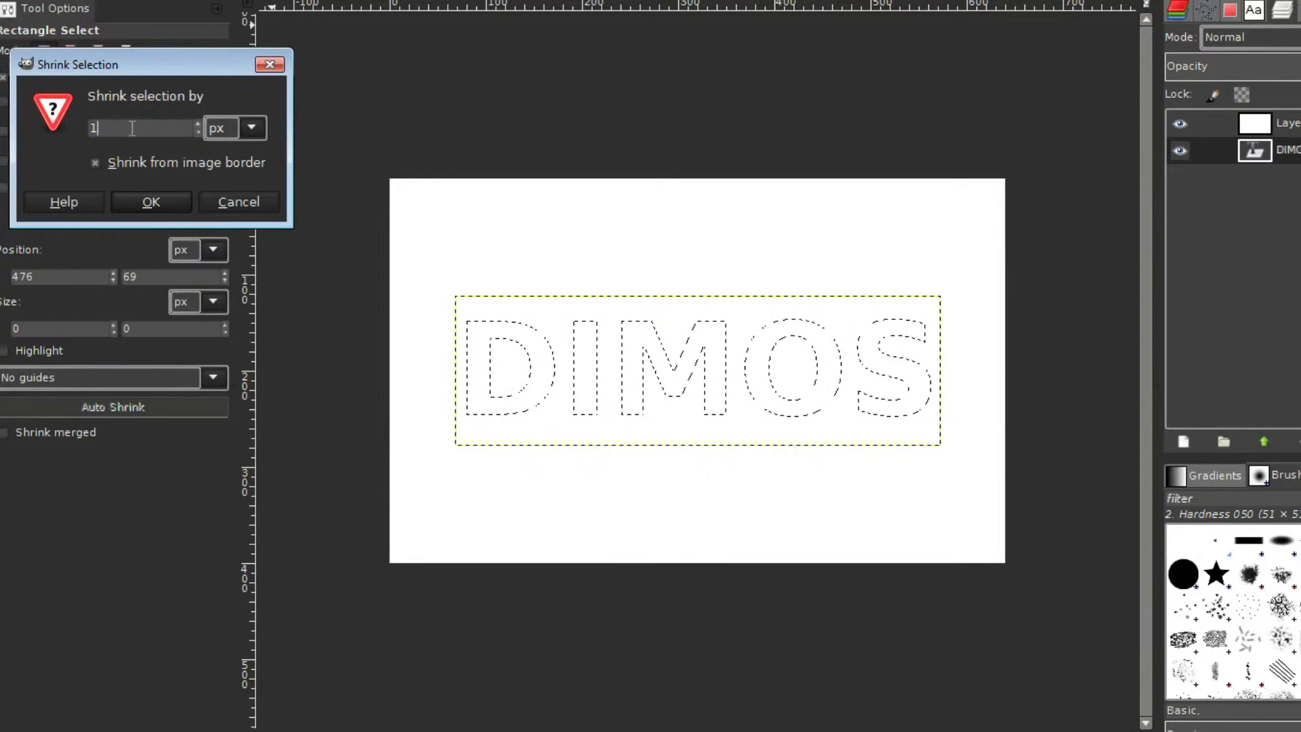
key("Return")
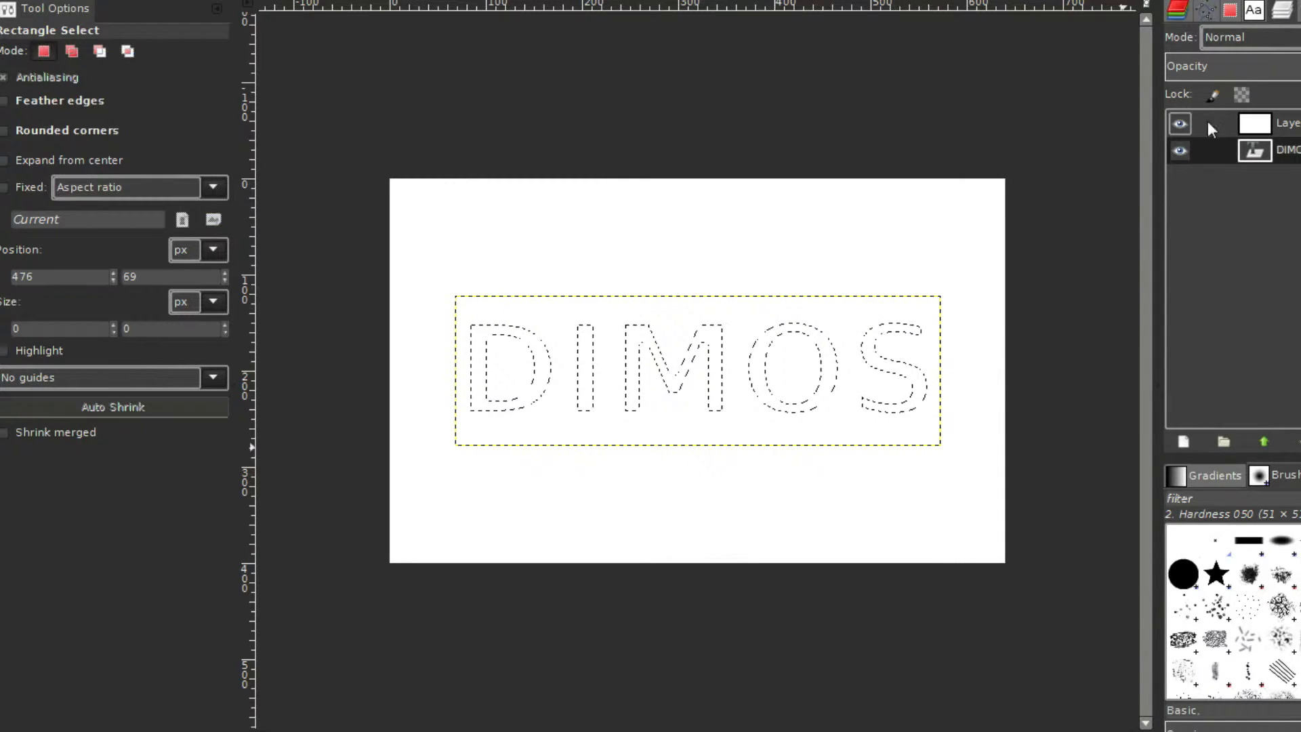
left_click(1181, 123)
left_click(1181, 123)
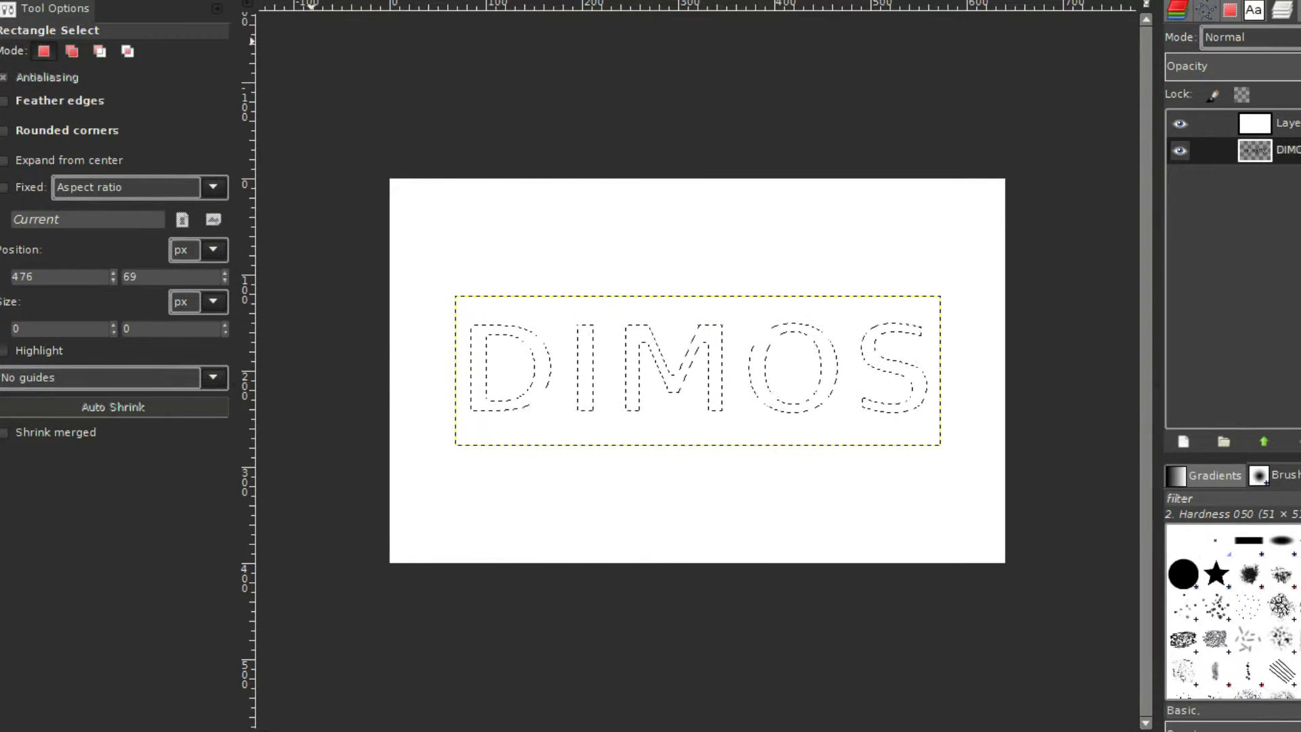
- Undo the last edit on the text layer and fill the shrunken selection on the white layer with the black foreground color
left_click(3, 1)
left_click(27, 9)
left_click(1264, 126)
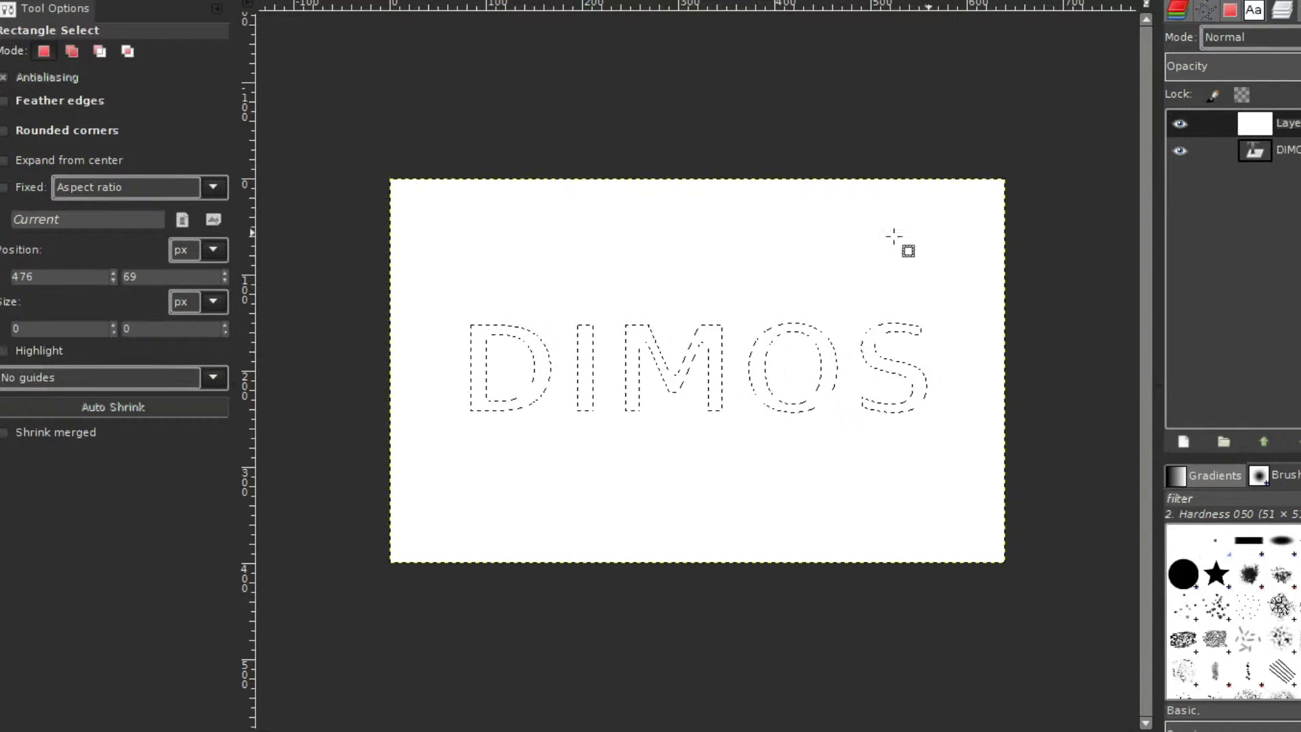
key("ctrl+comma")
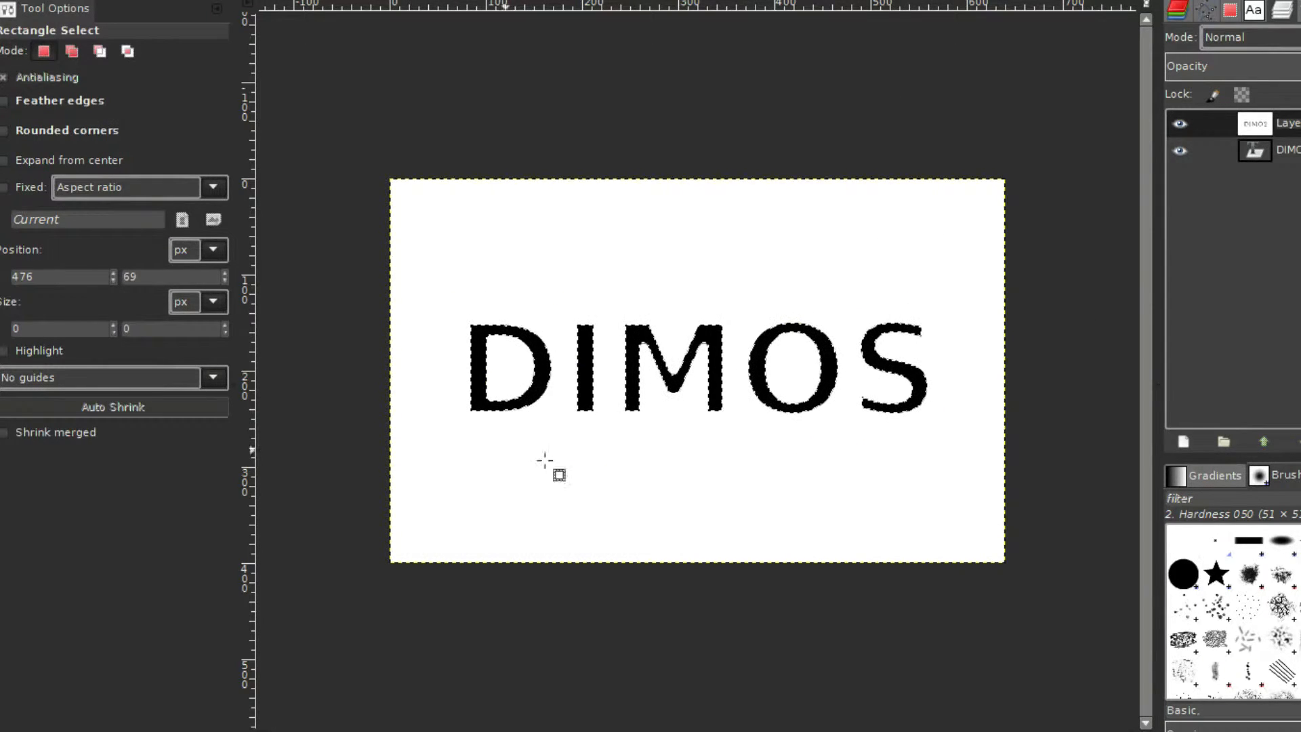
left_click(1180, 127)
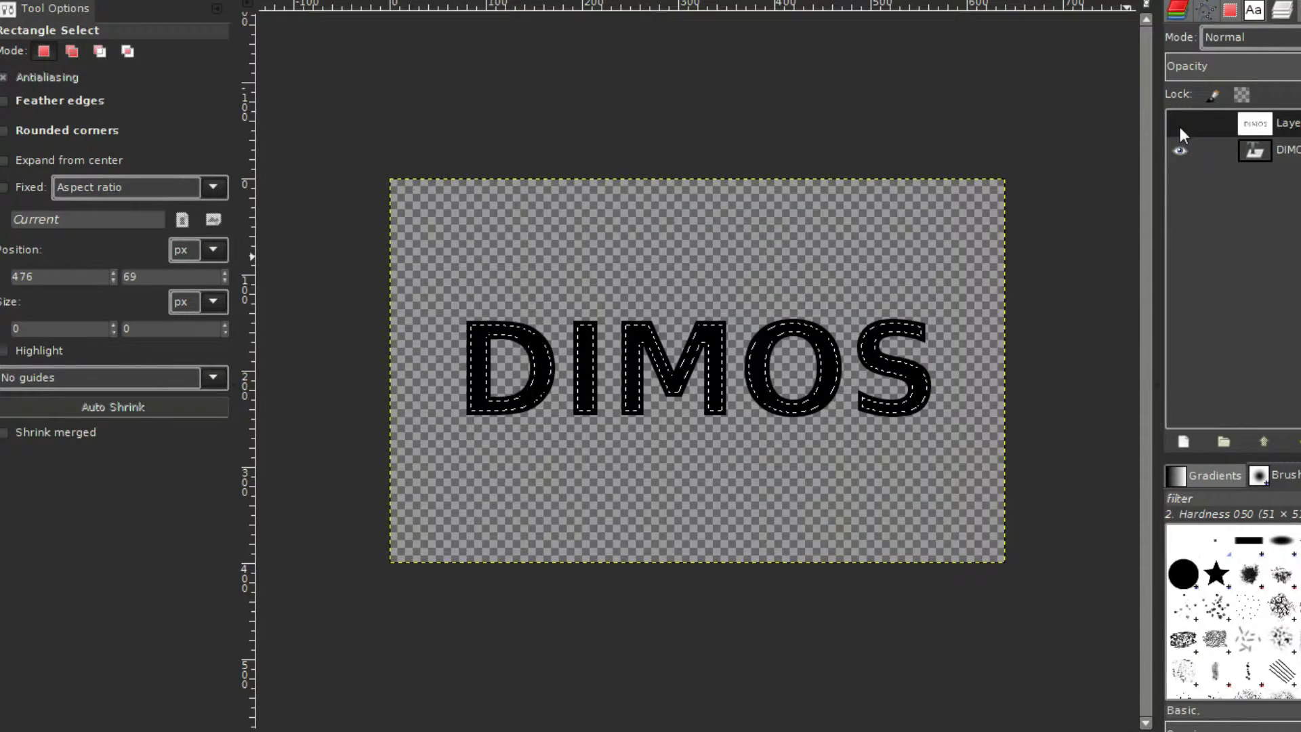
left_click(1180, 124)
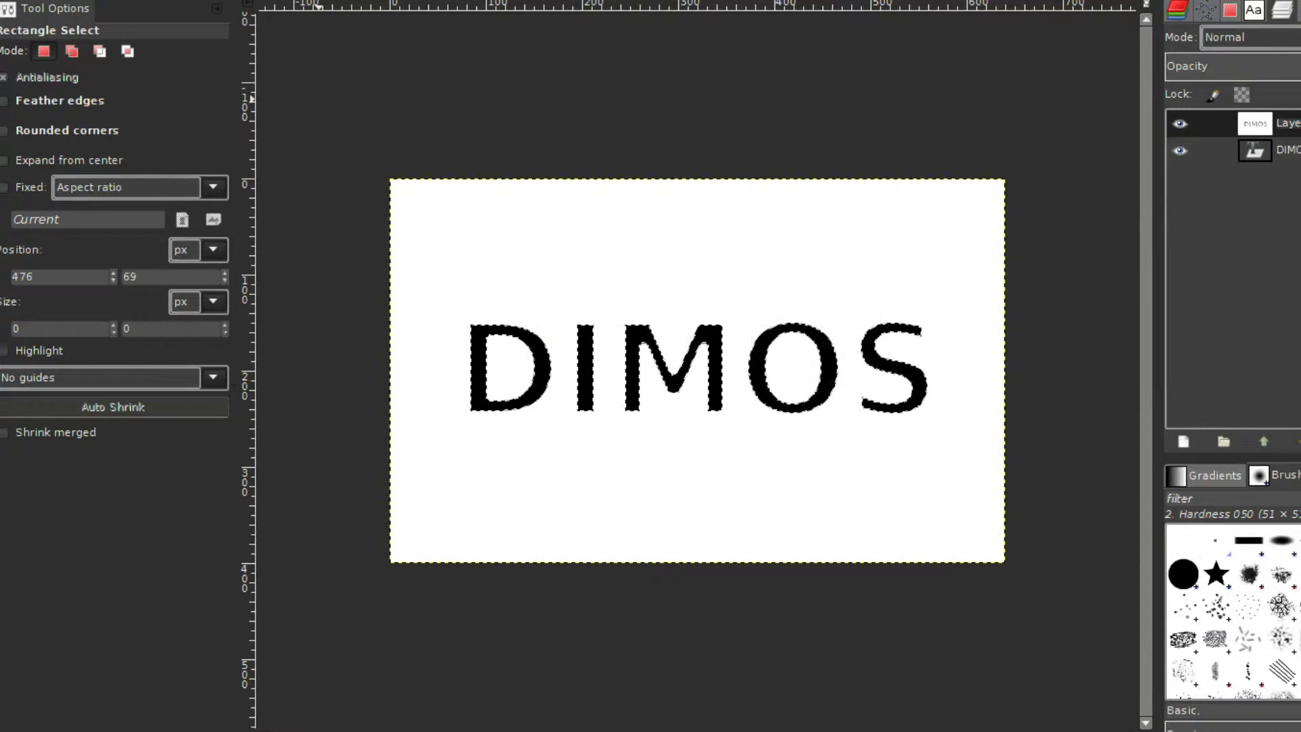
- Clear the selection and set the white layer's blend mode to Overlay
left_click(540, 359)
left_click(701, 237)
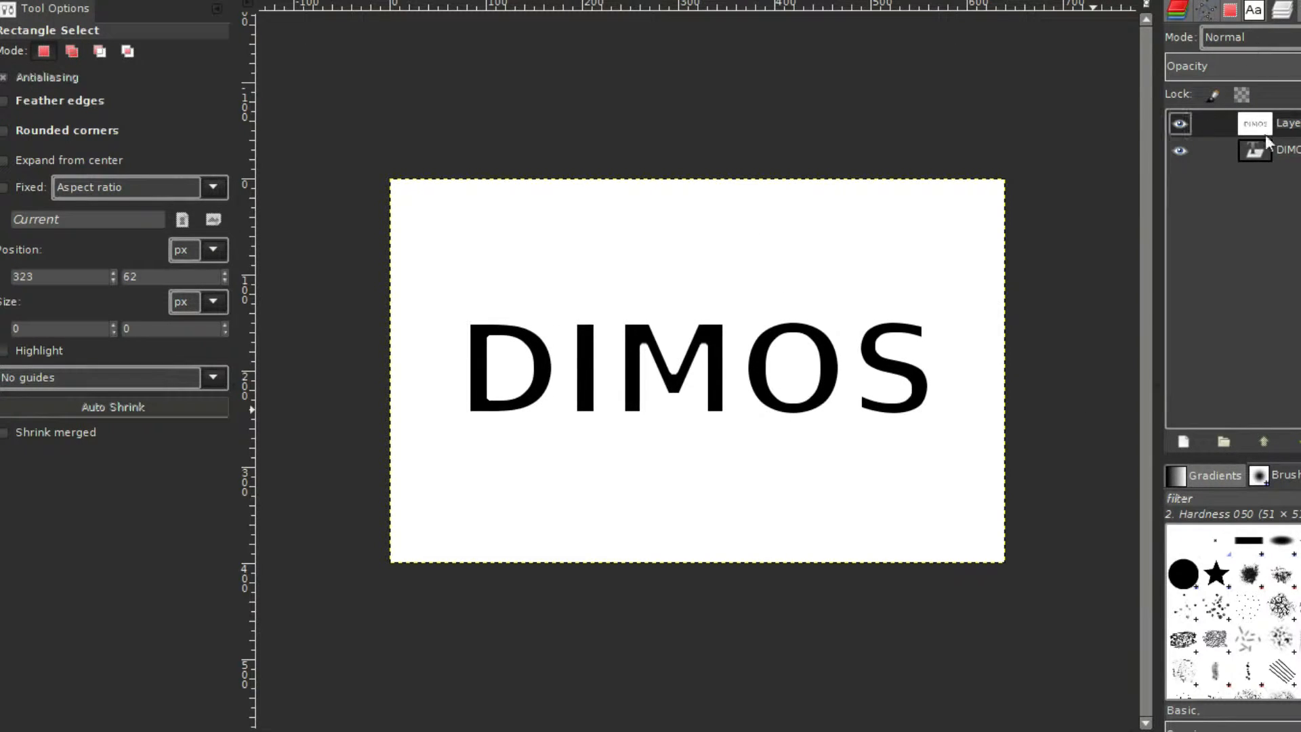
left_click(1249, 32)
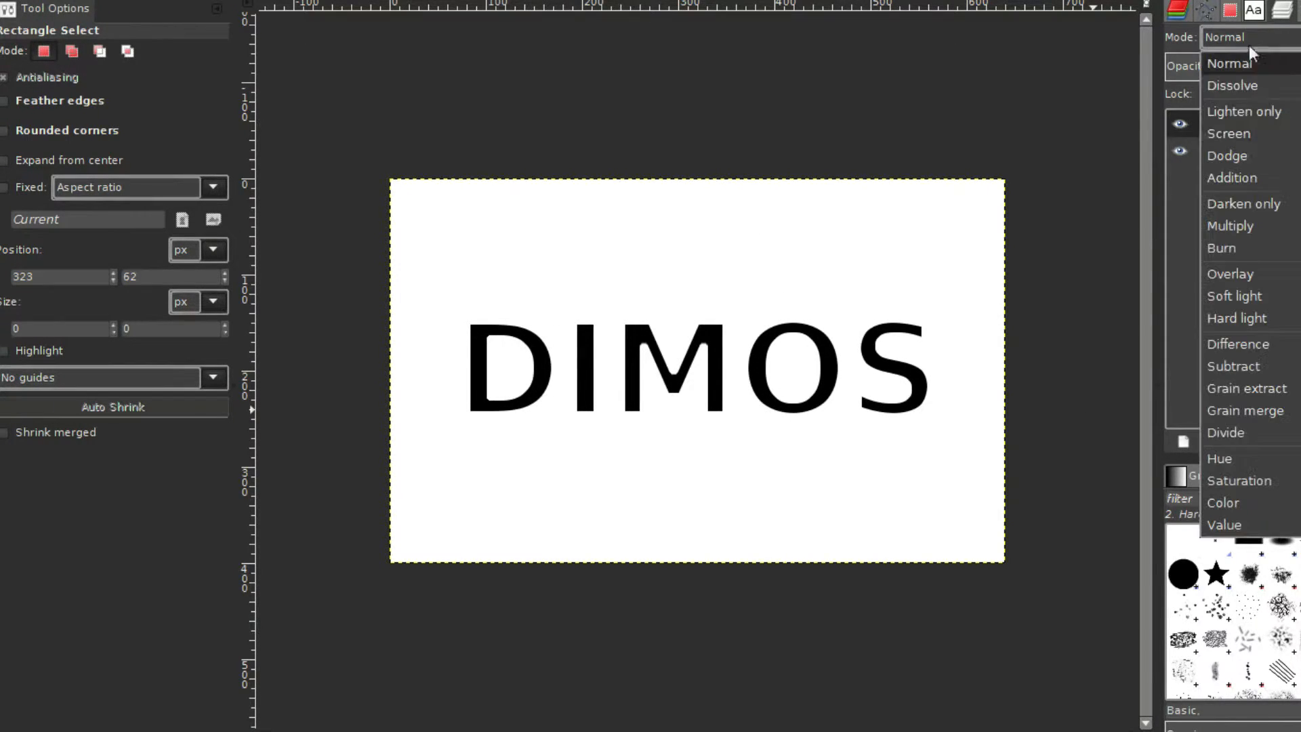
left_click(1259, 272)
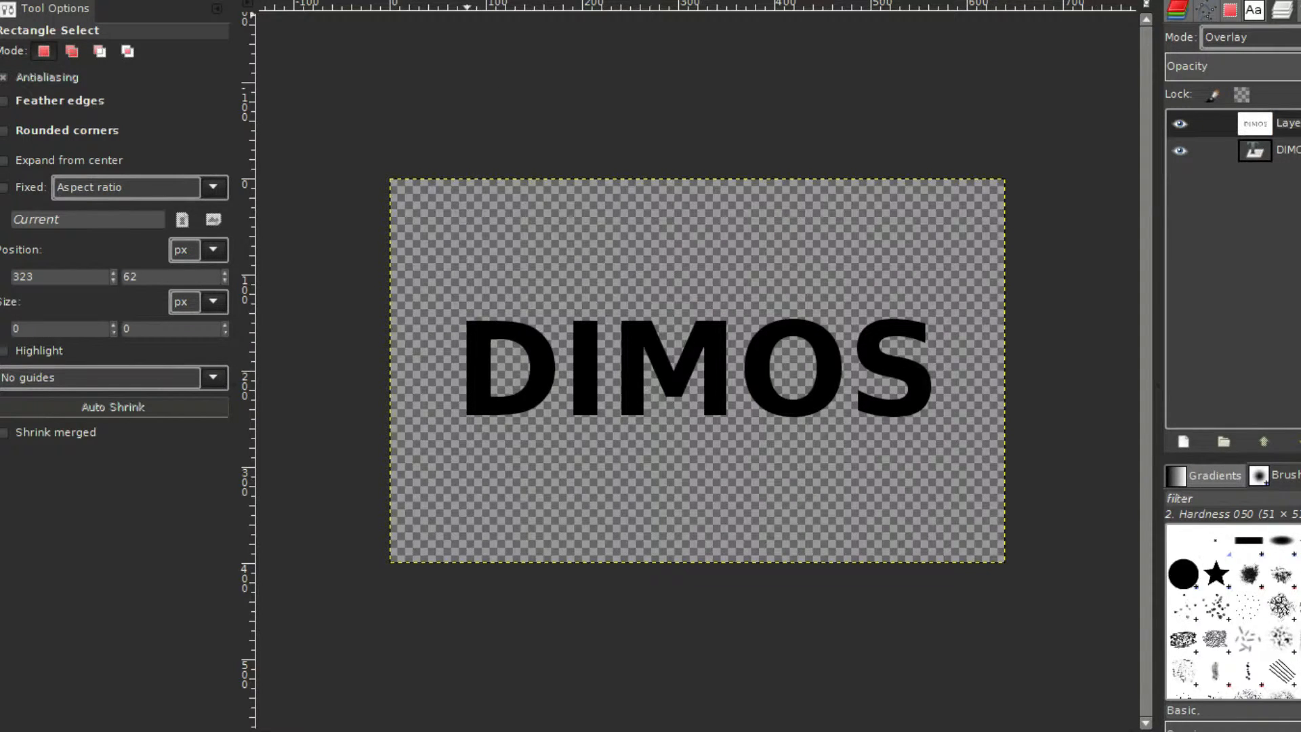
- Colorize the DIMOS text layer bright yellow by adjusting hue, saturation and lightness
left_click(1250, 149)
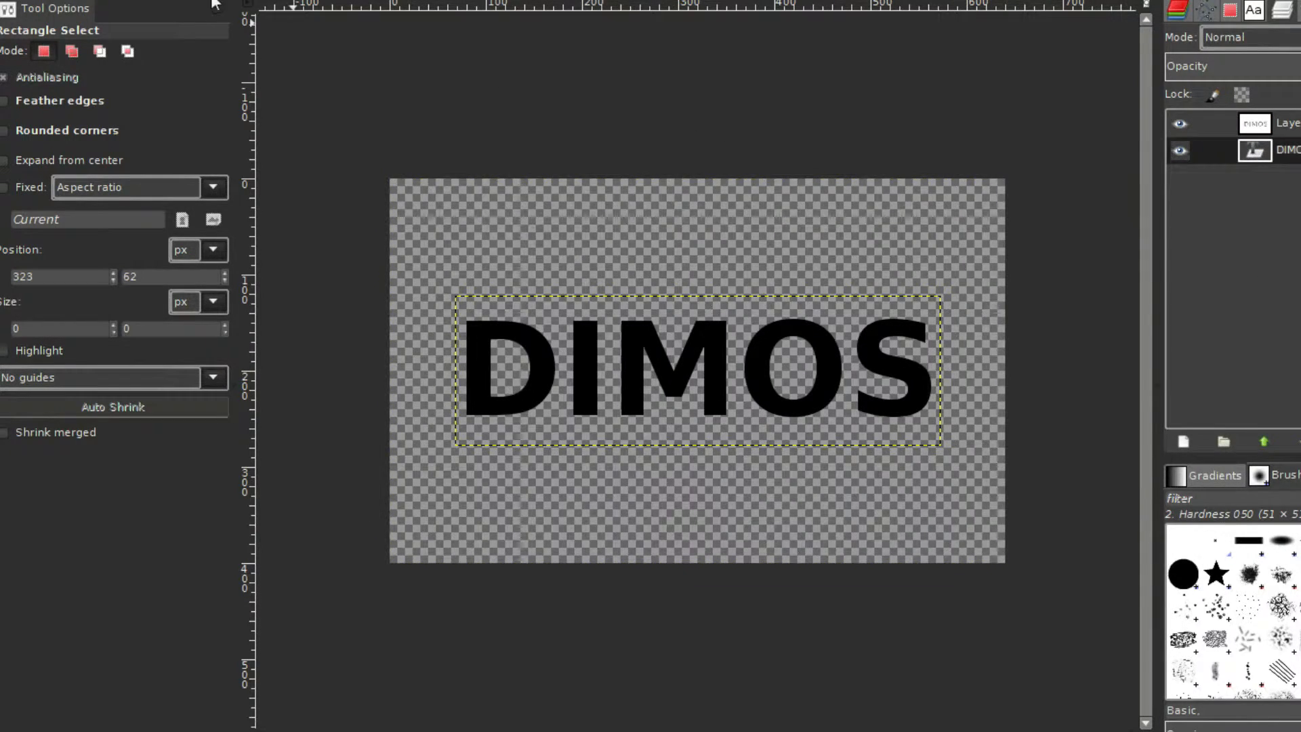
left_click(176, 2)
left_click(209, 57)
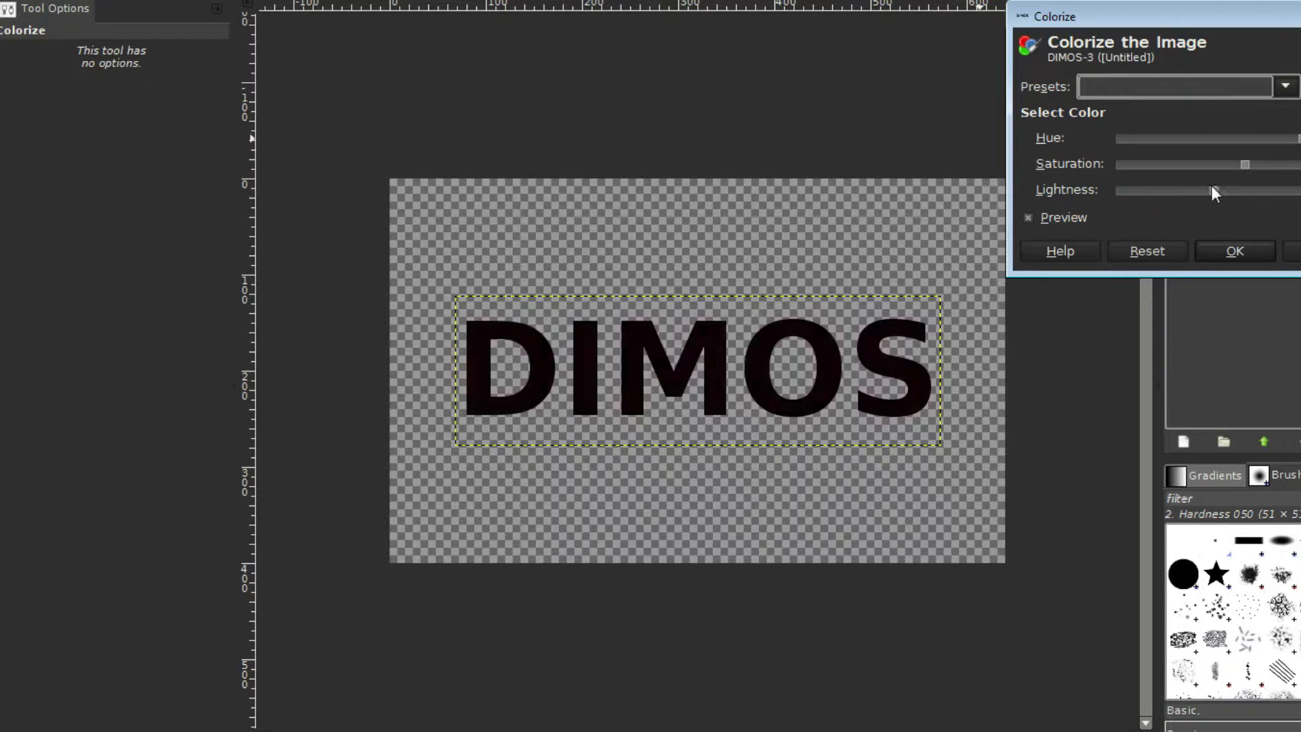
left_click_drag(1211, 188, 1151, 144)
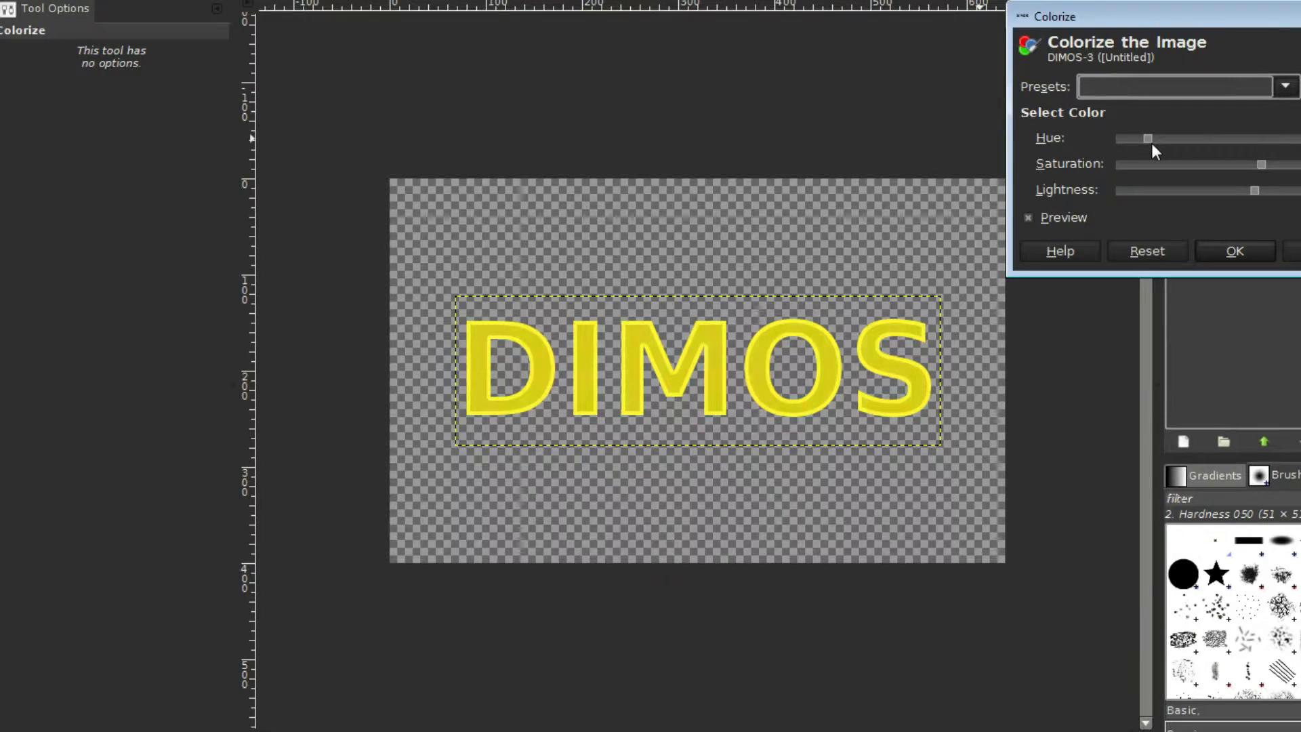
left_click(1249, 248)
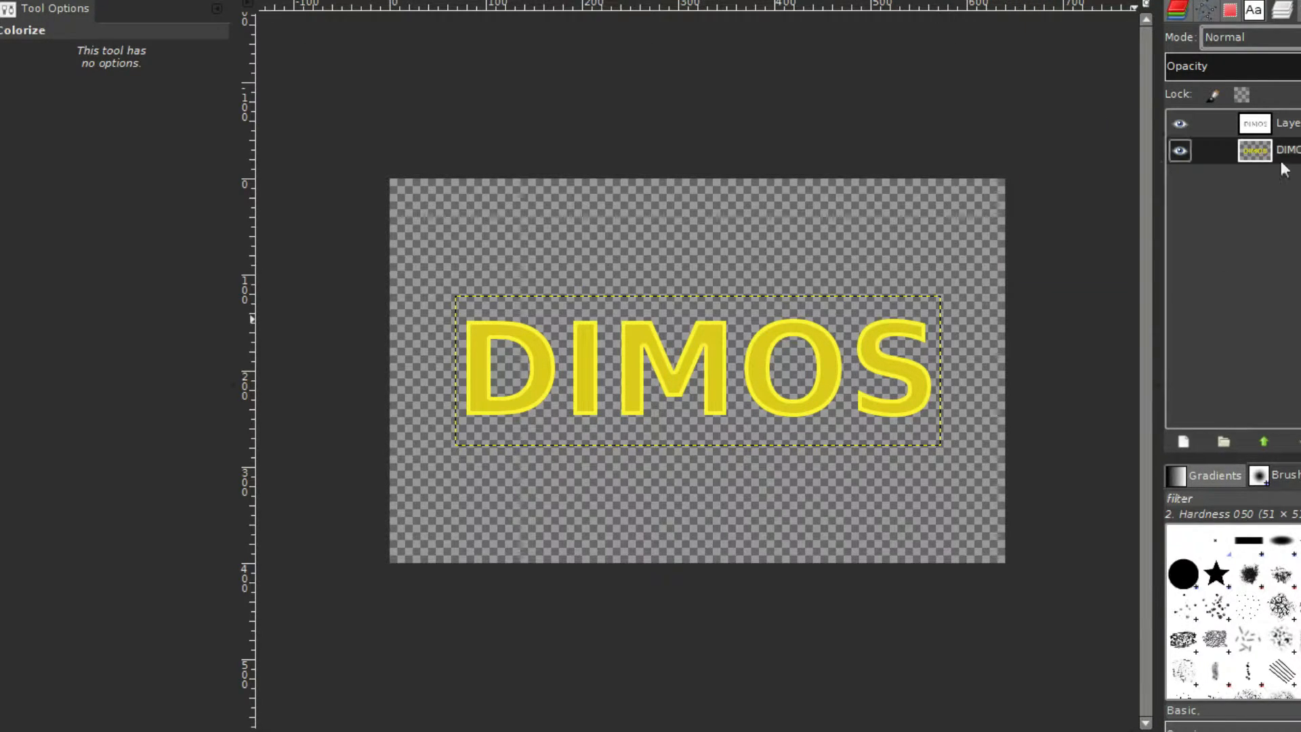
- Apply a Gaussian Blur with a 4 px horizontal and vertical radius to the Overlay layer and inspect the softened letter edges
left_click(1258, 123)
left_click(1257, 152)
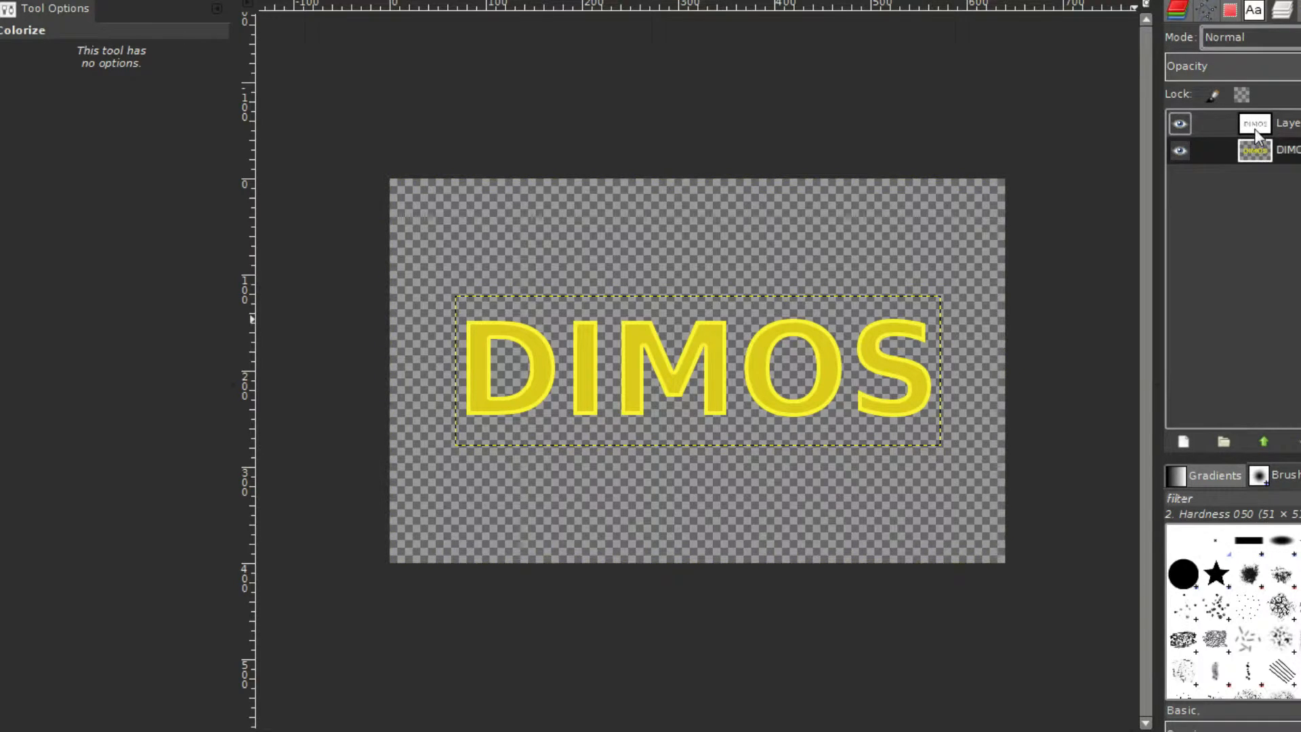
left_click(1256, 129)
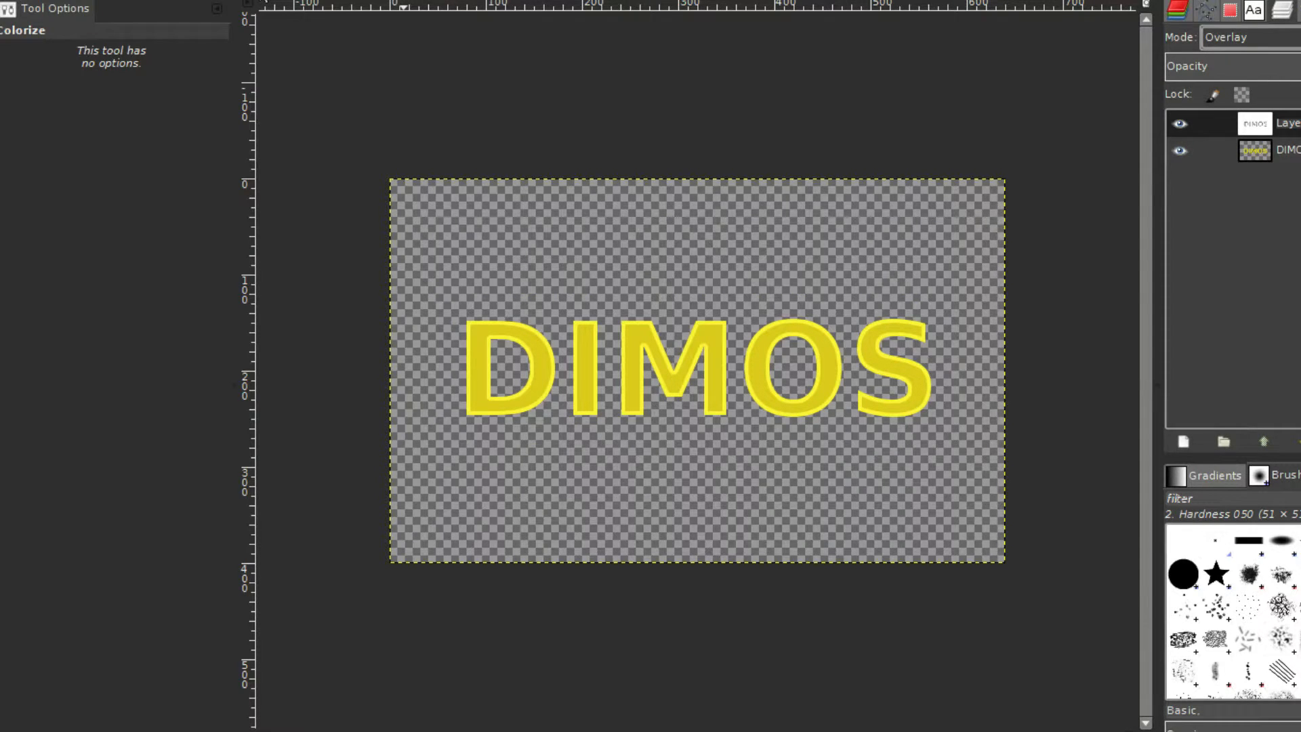
left_click(263, 2)
mouse_move(309, 100)
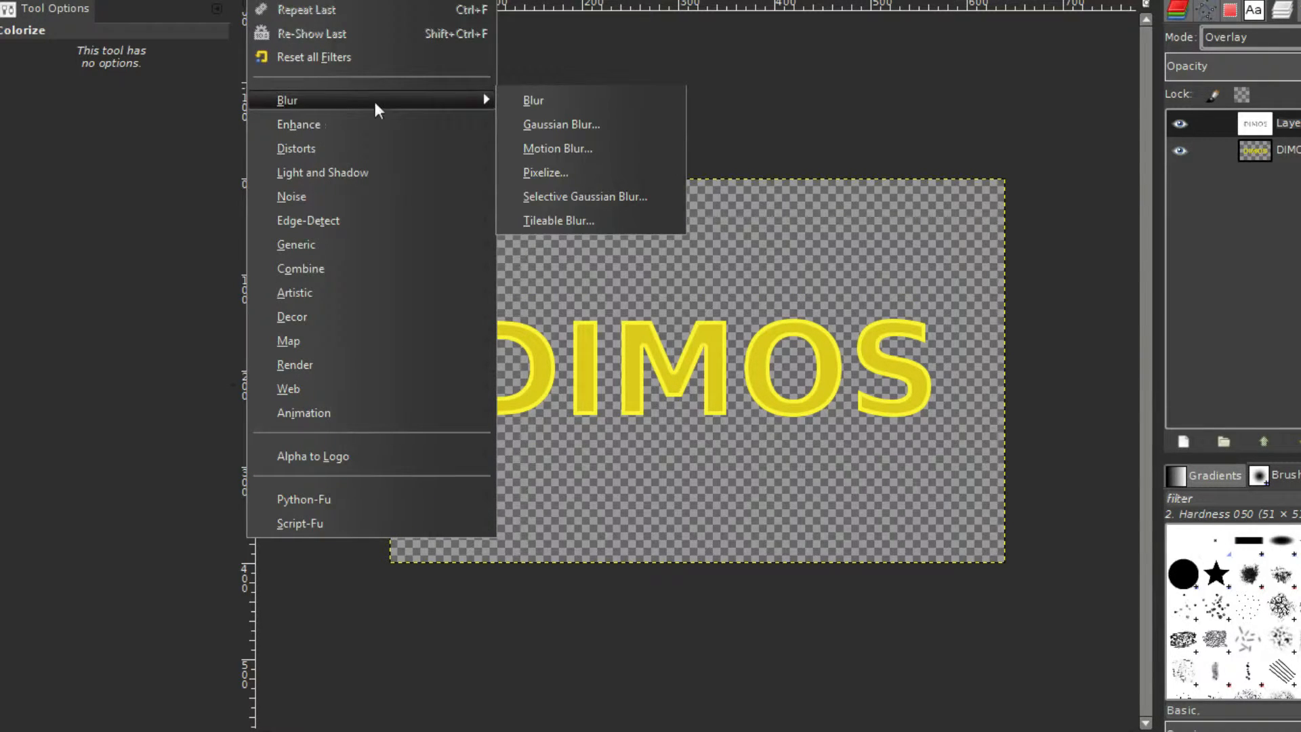
left_click(542, 124)
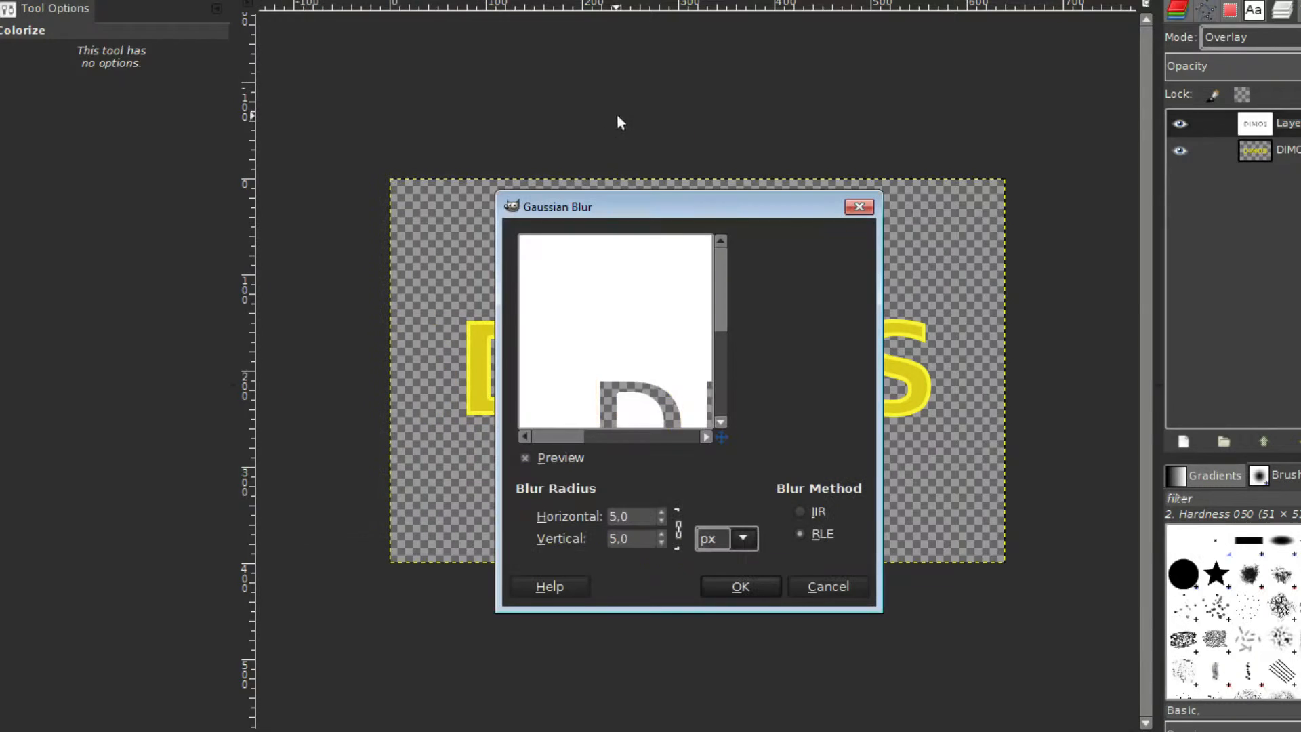
left_click(662, 521)
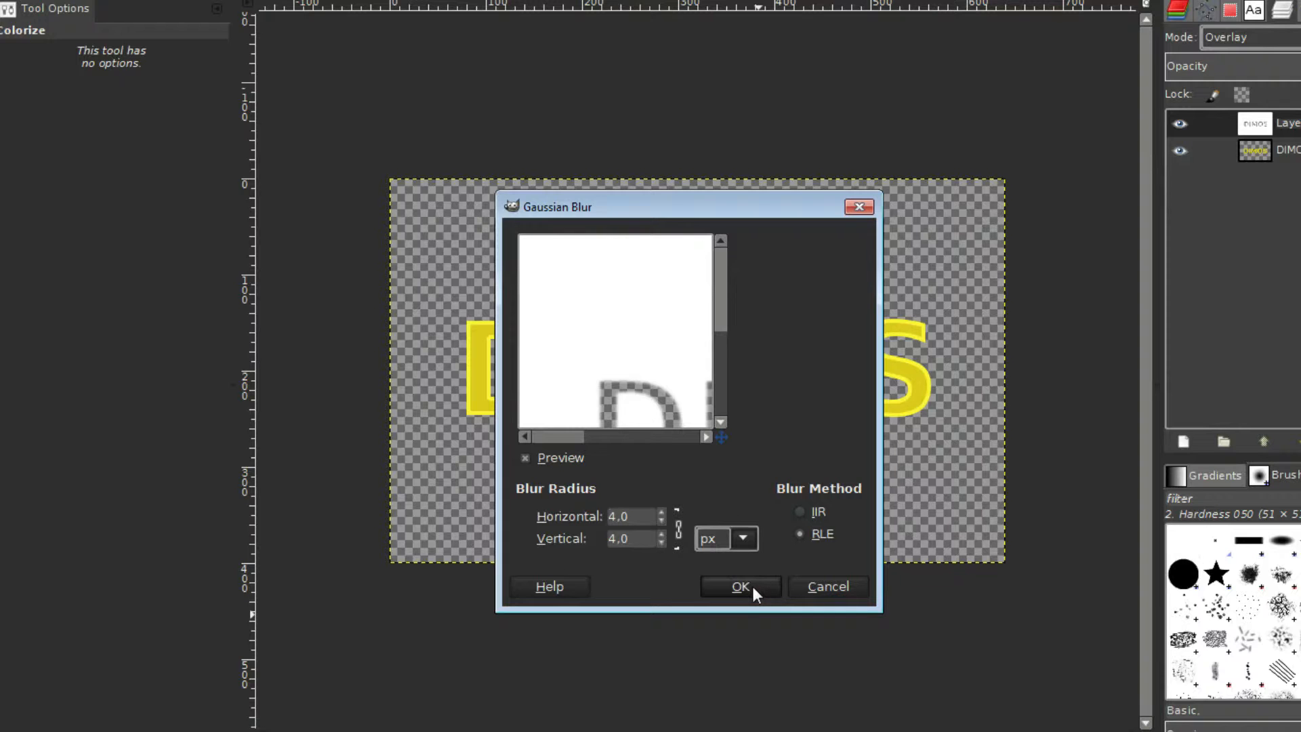
left_click(752, 586)
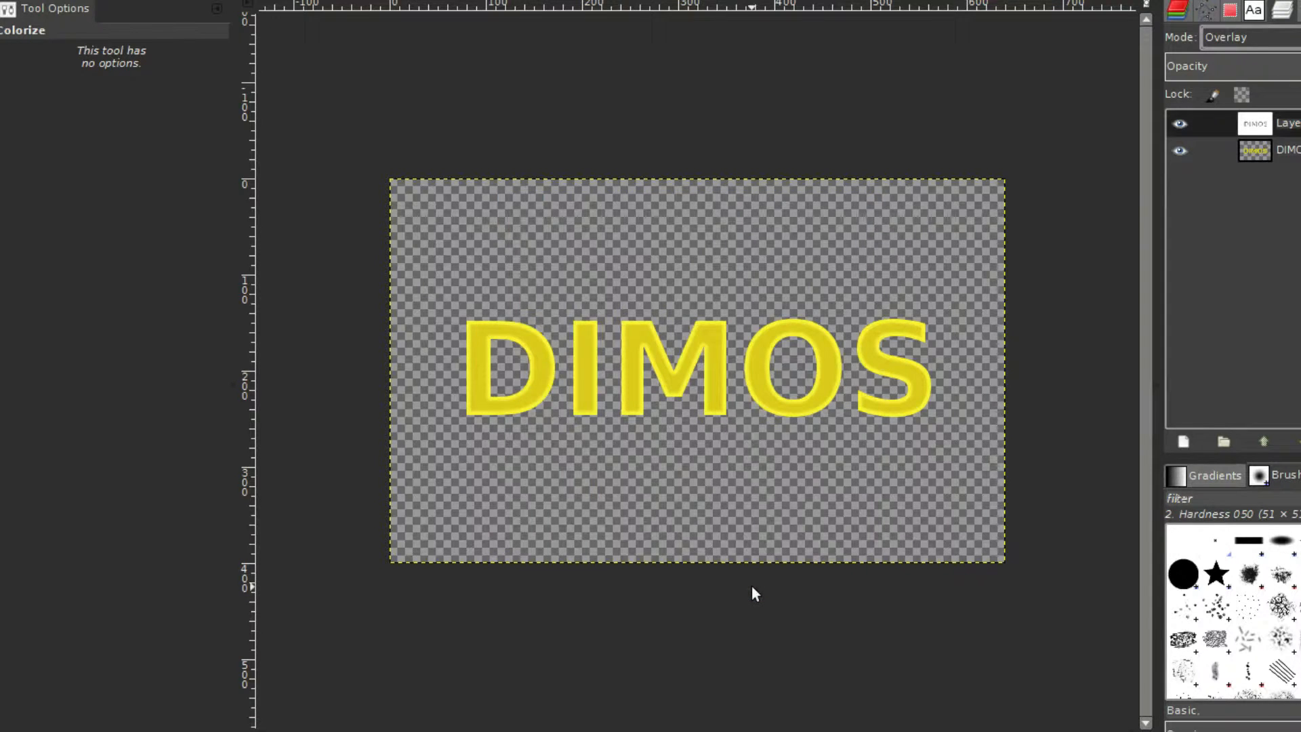
scroll(632, 500, "up", 4)
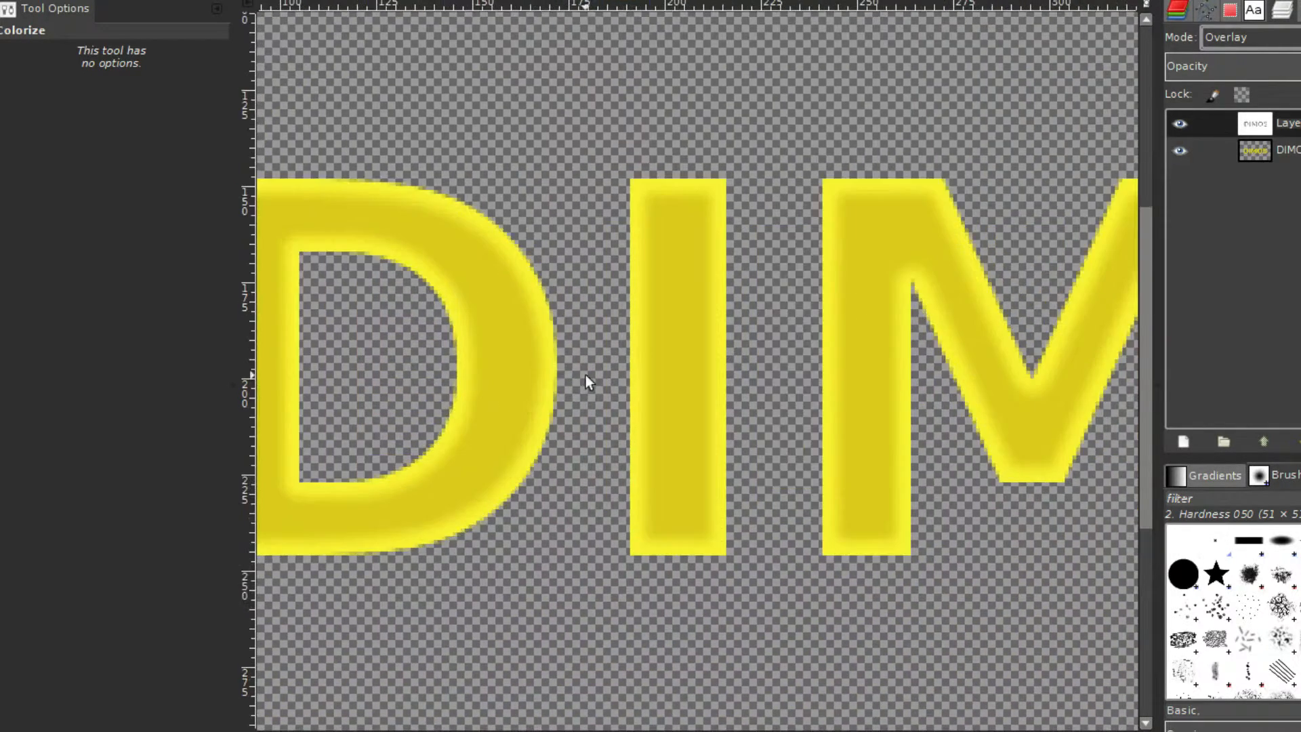
scroll(716, 329, "down", 4)
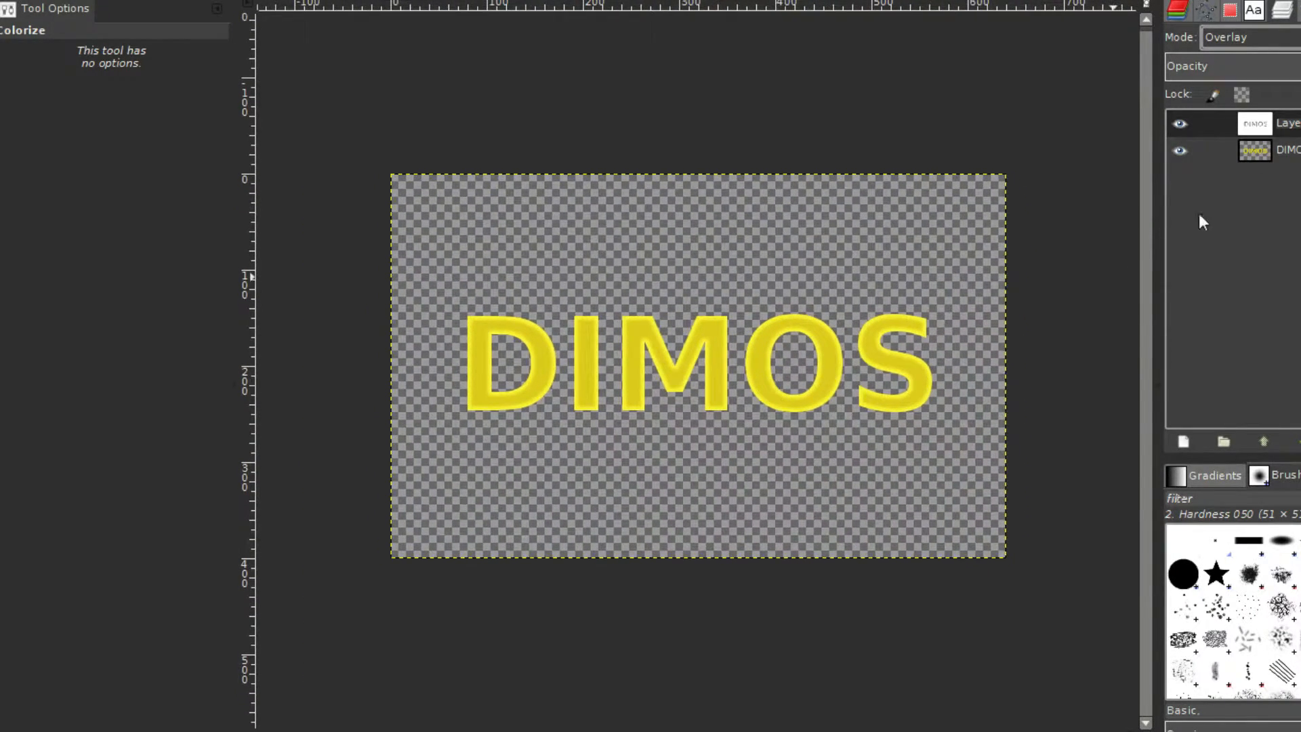
- Select the DIMOS text layer's letter shapes from its alpha and shrink the selection by 4 px
left_click(1264, 152)
right_click(1243, 173)
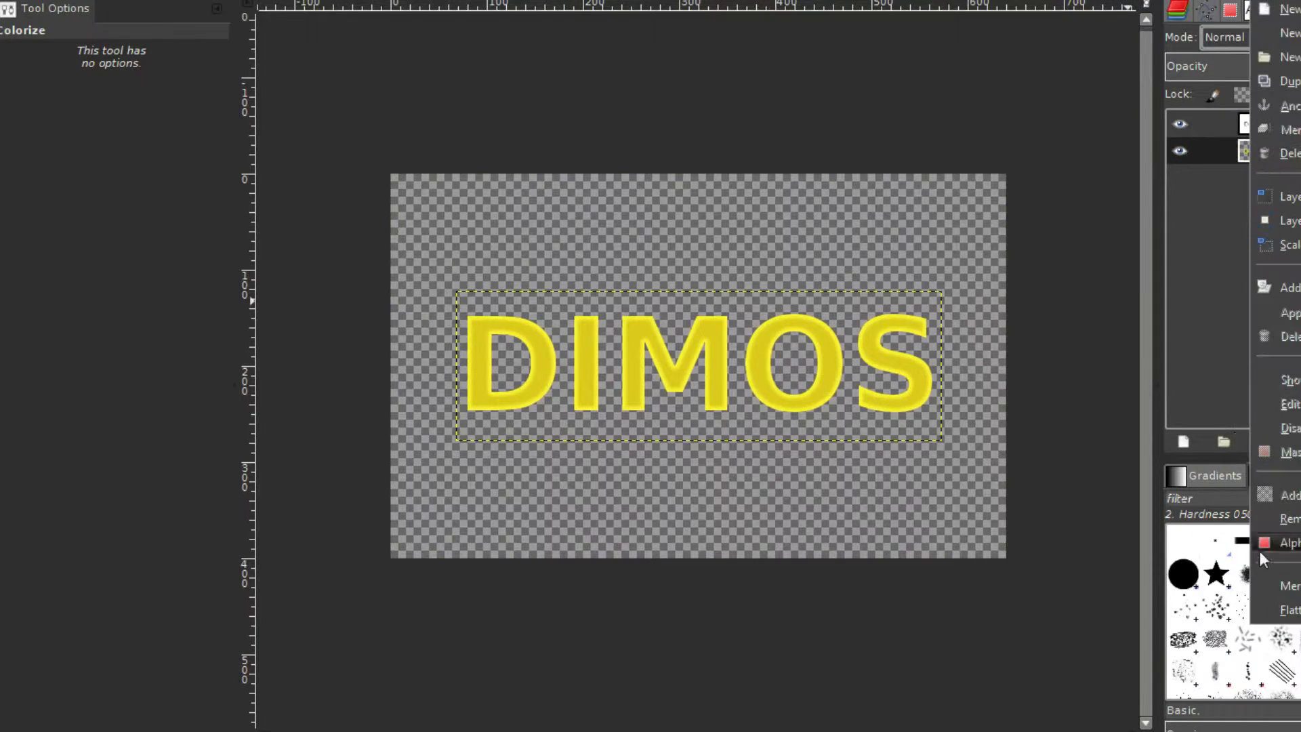
left_click(1273, 542)
key("alt+s")
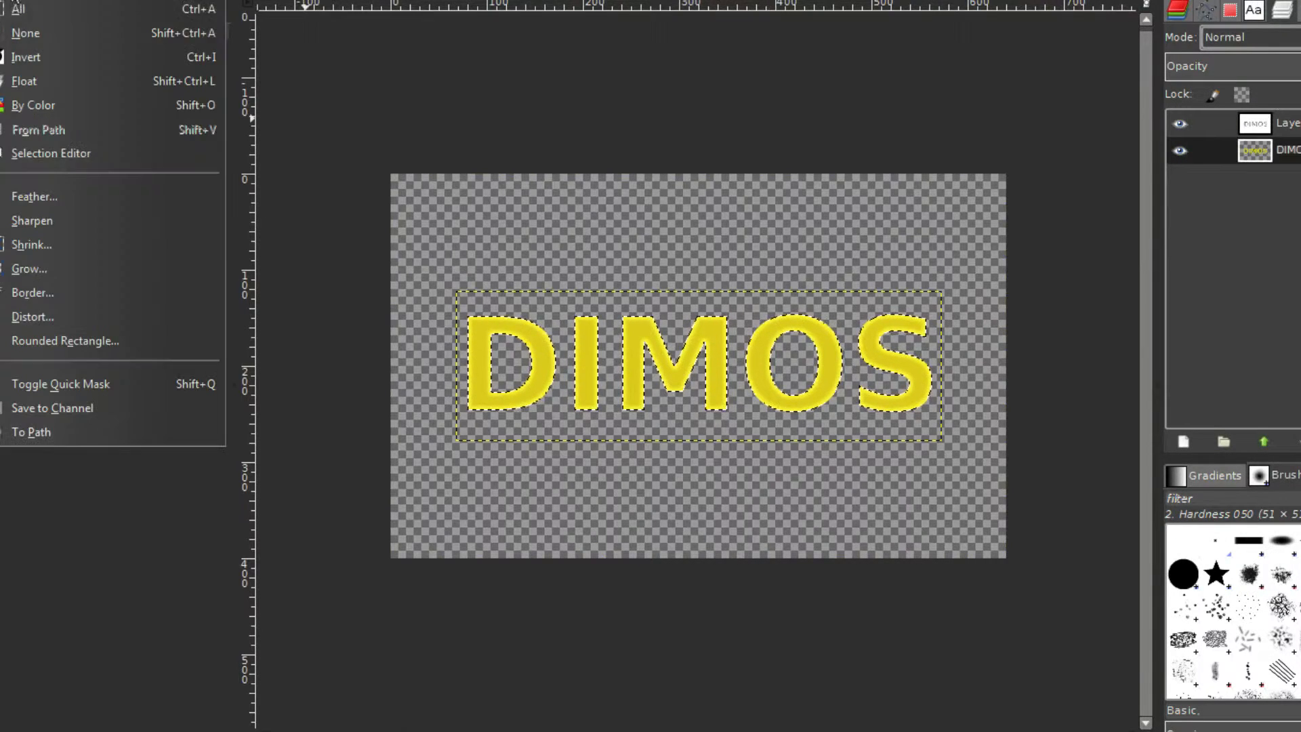
left_click(45, 238)
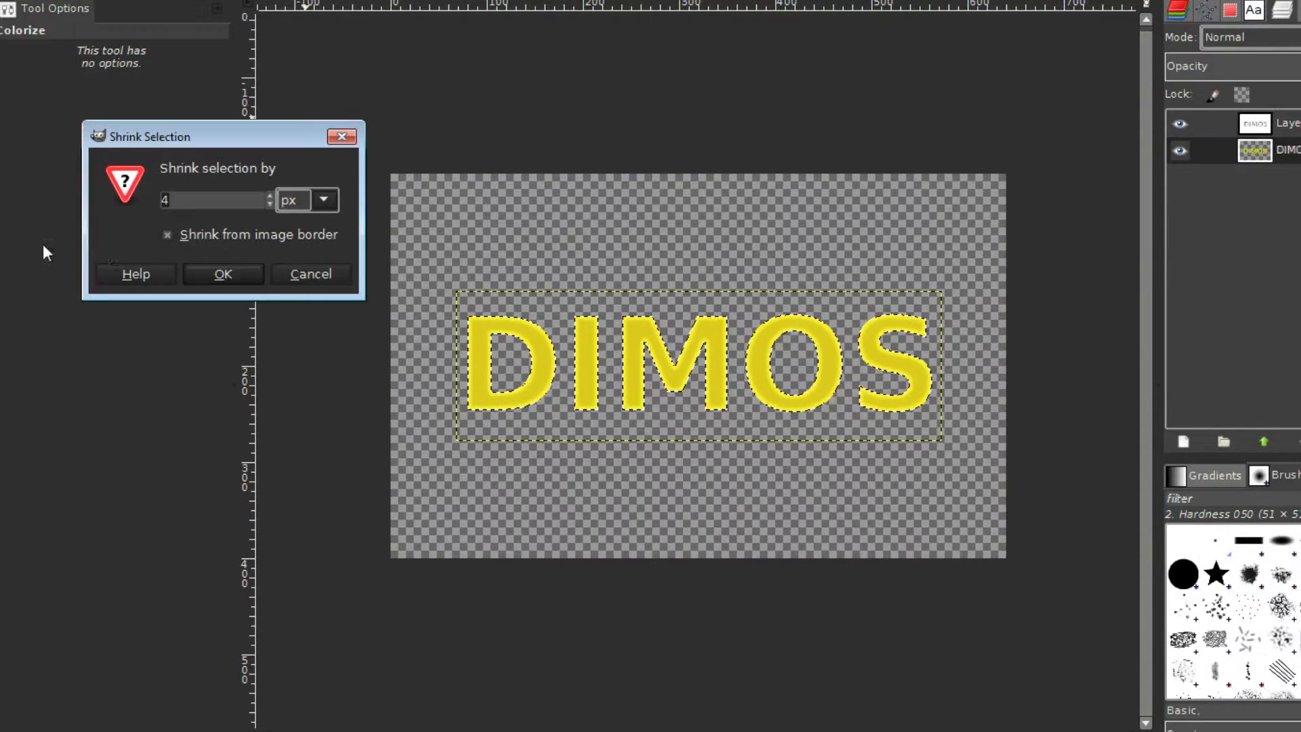
left_click(229, 274)
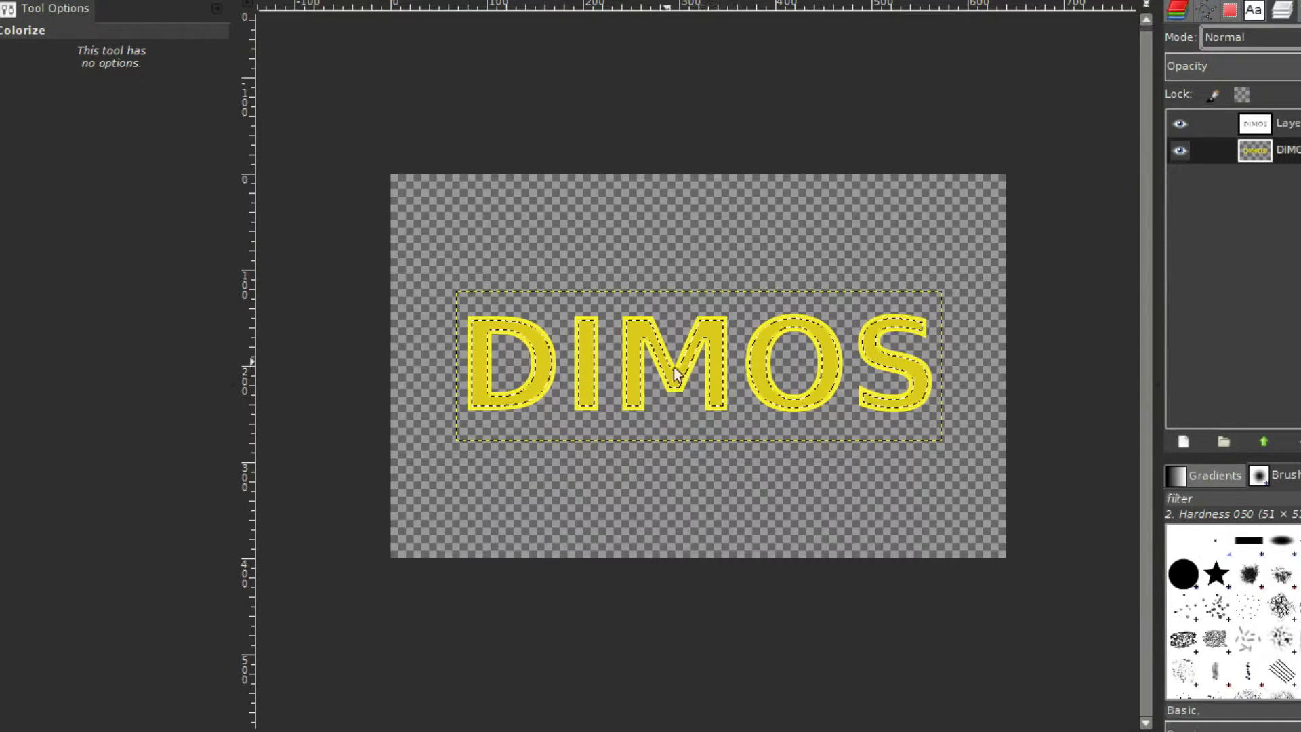
scroll(732, 370, "up", 5)
scroll(731, 371, "down", 5)
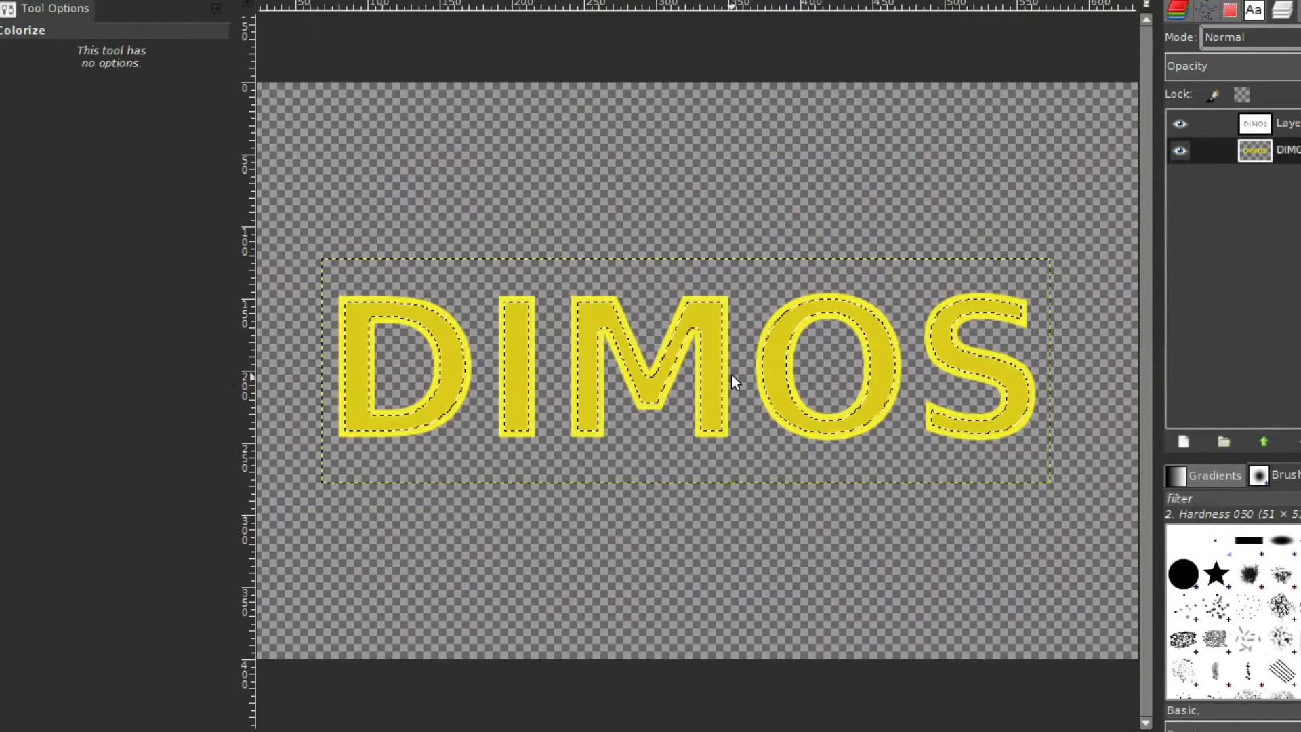
- Prepare the Blend tool with a bright yellow f1ef1d foreground over a black background, and place a vertical guide through the middle of the M
key("l")
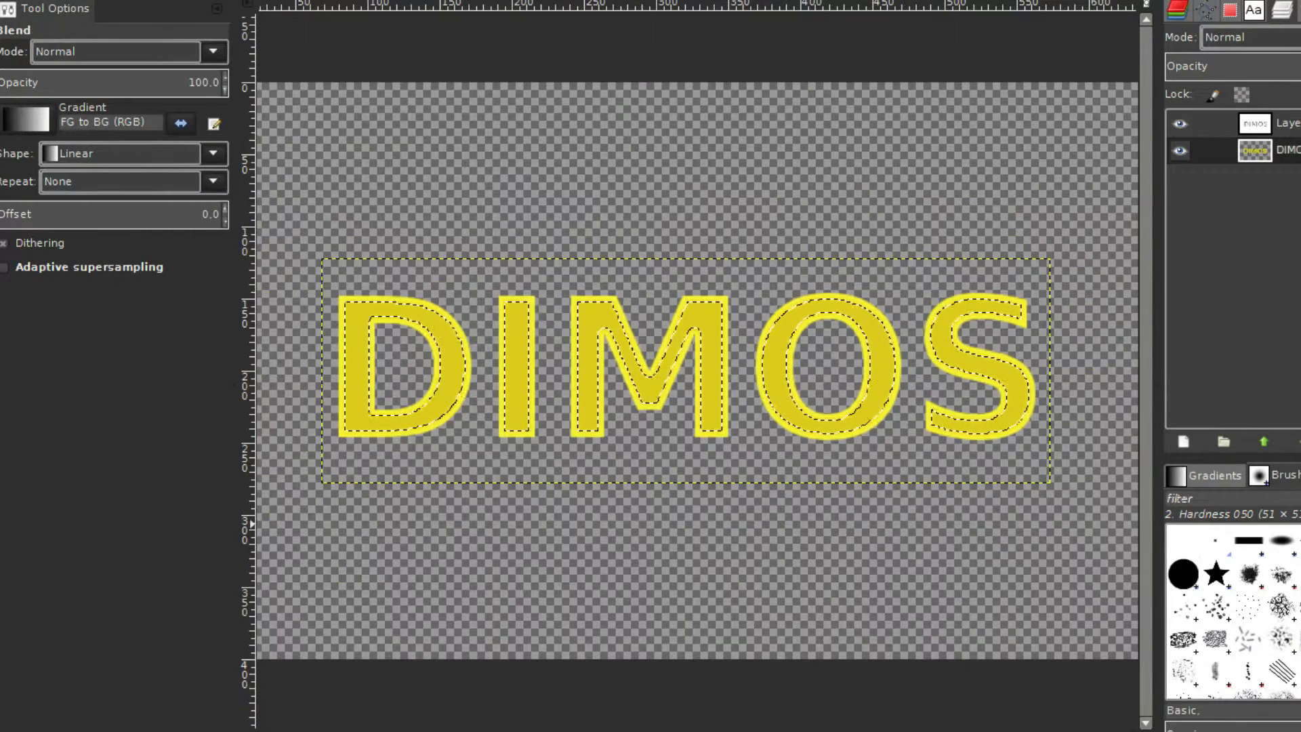
key("x")
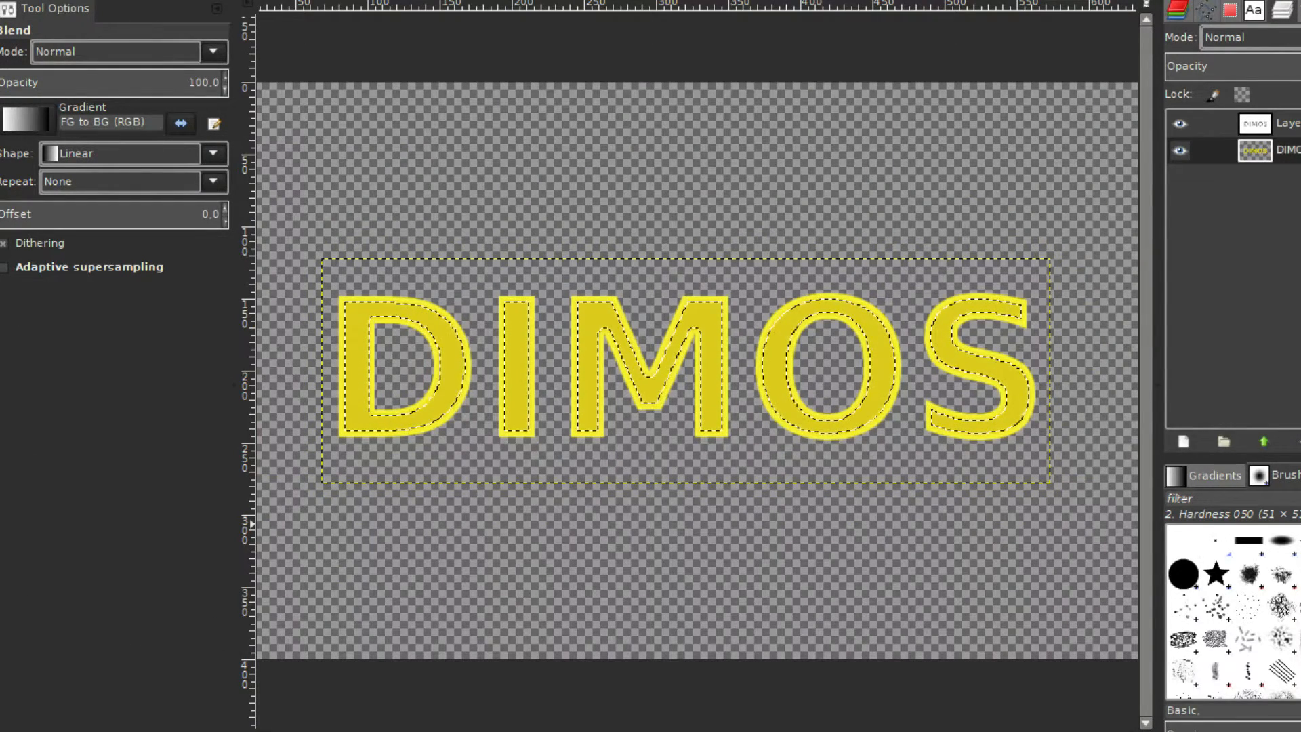
left_click(2, 640)
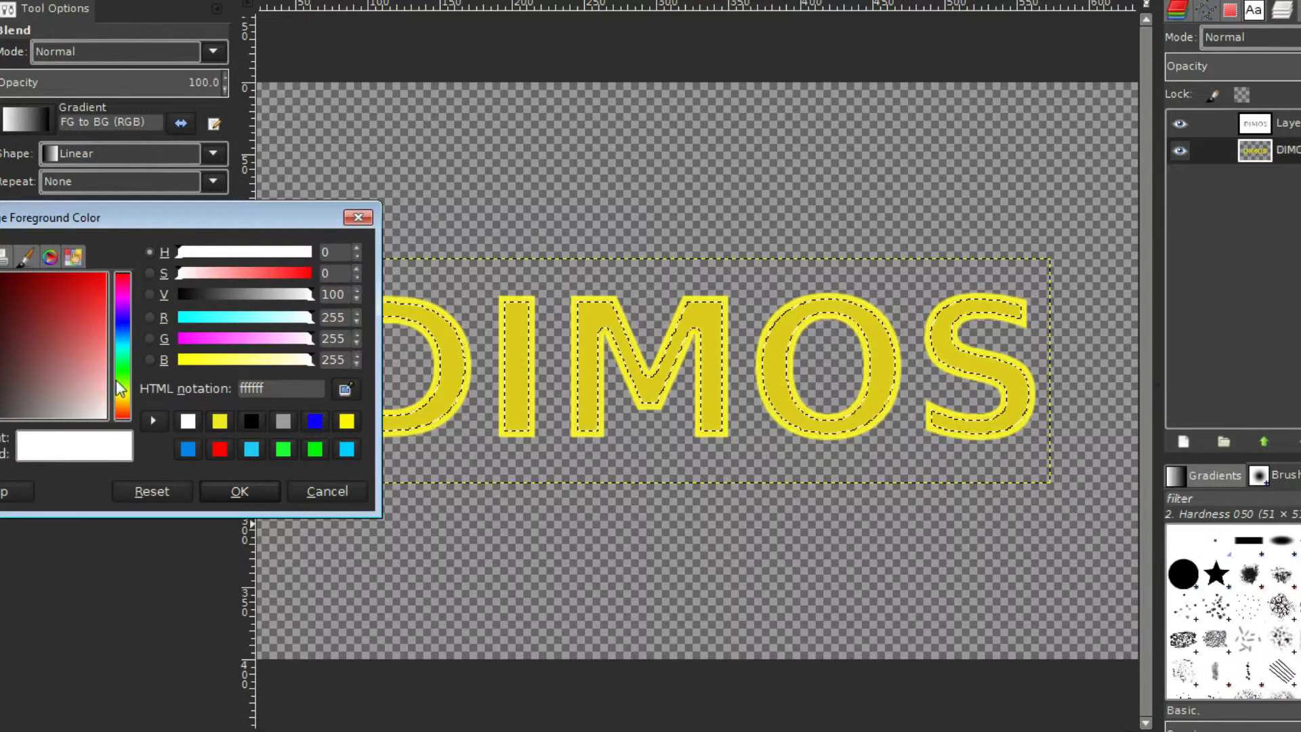
left_click_drag(122, 406, 124, 396)
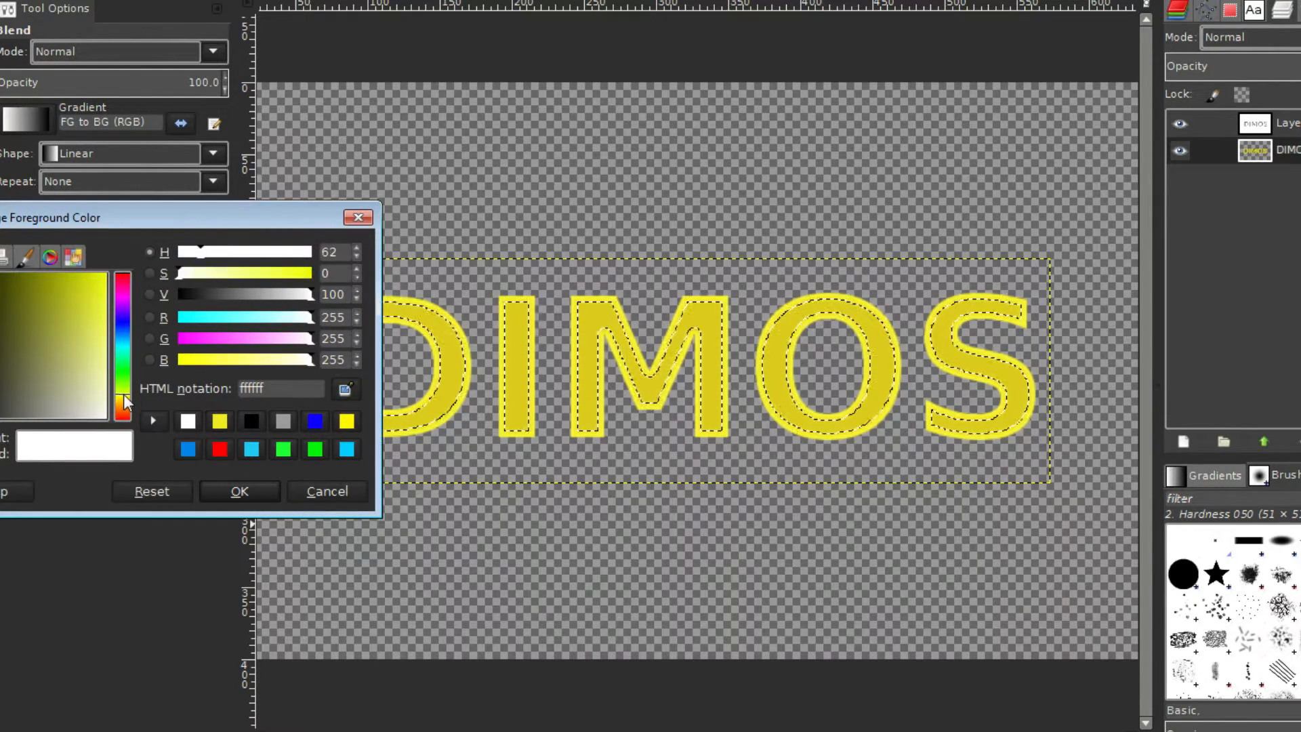
left_click_drag(71, 311, 95, 290)
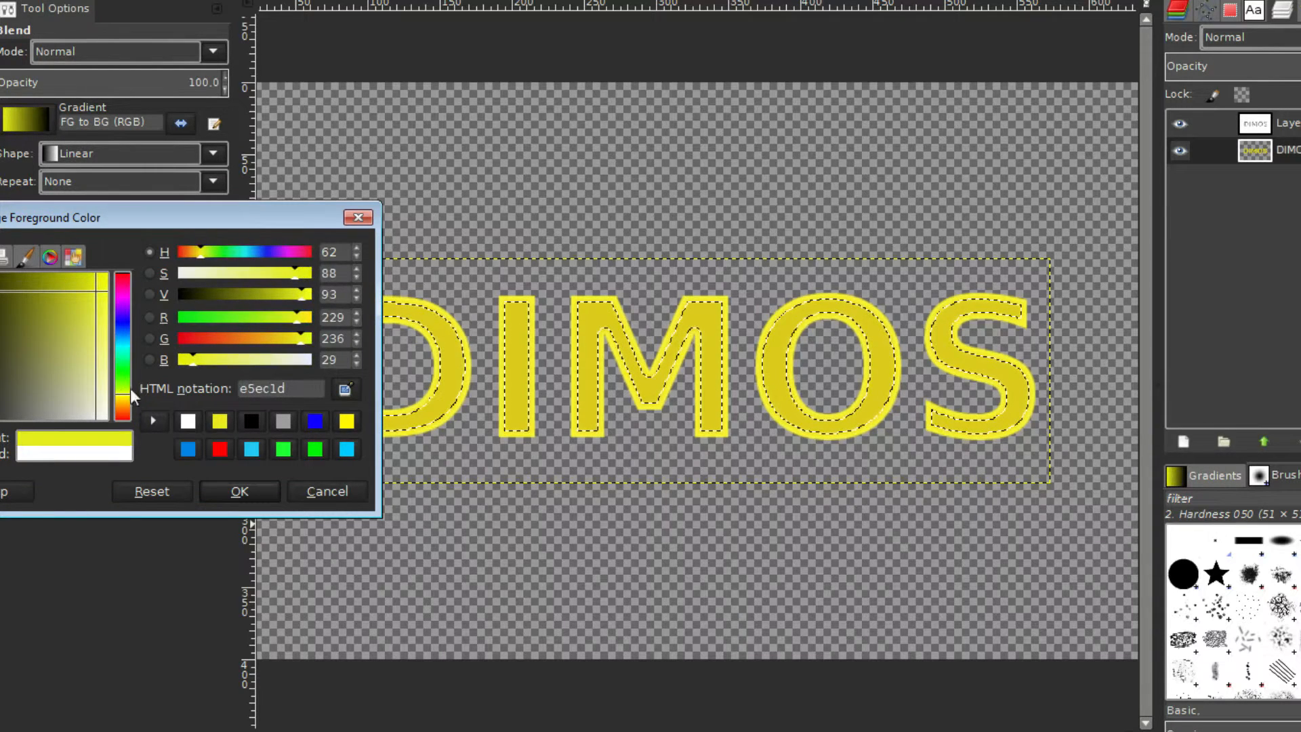
left_click(120, 390)
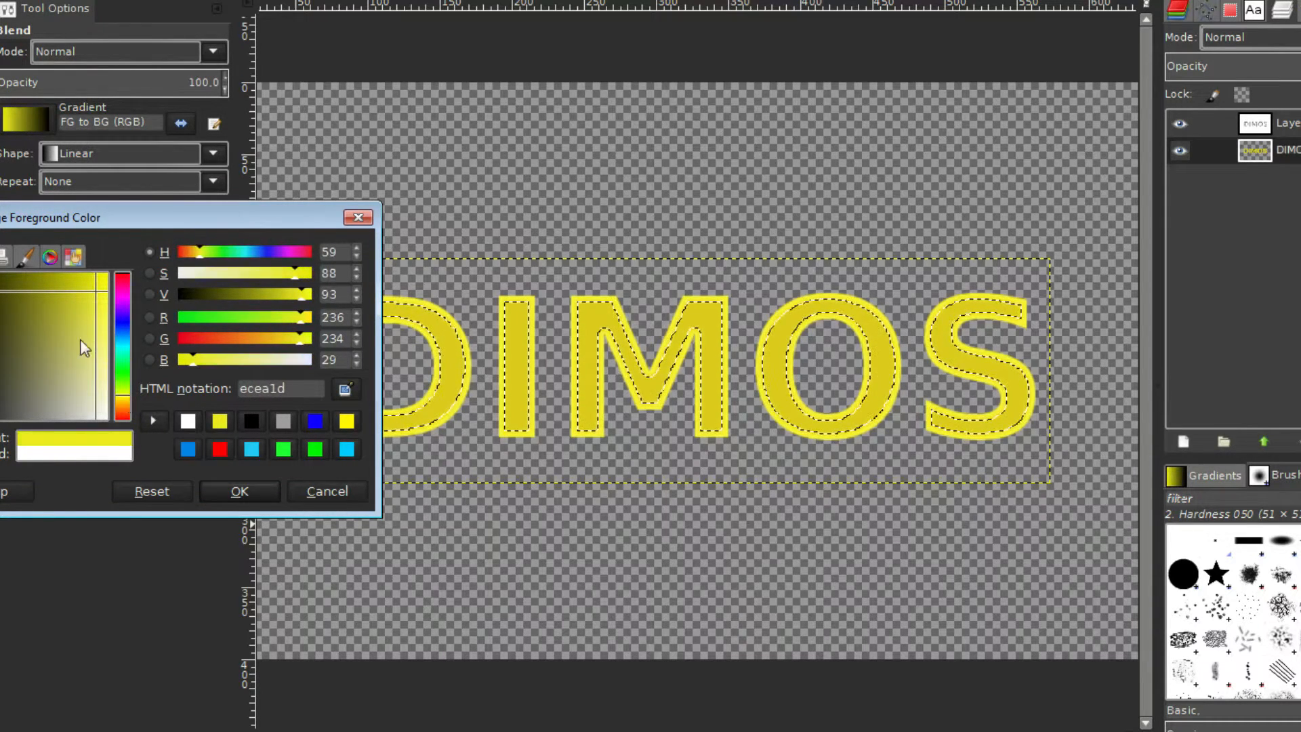
left_click_drag(90, 293, 93, 290)
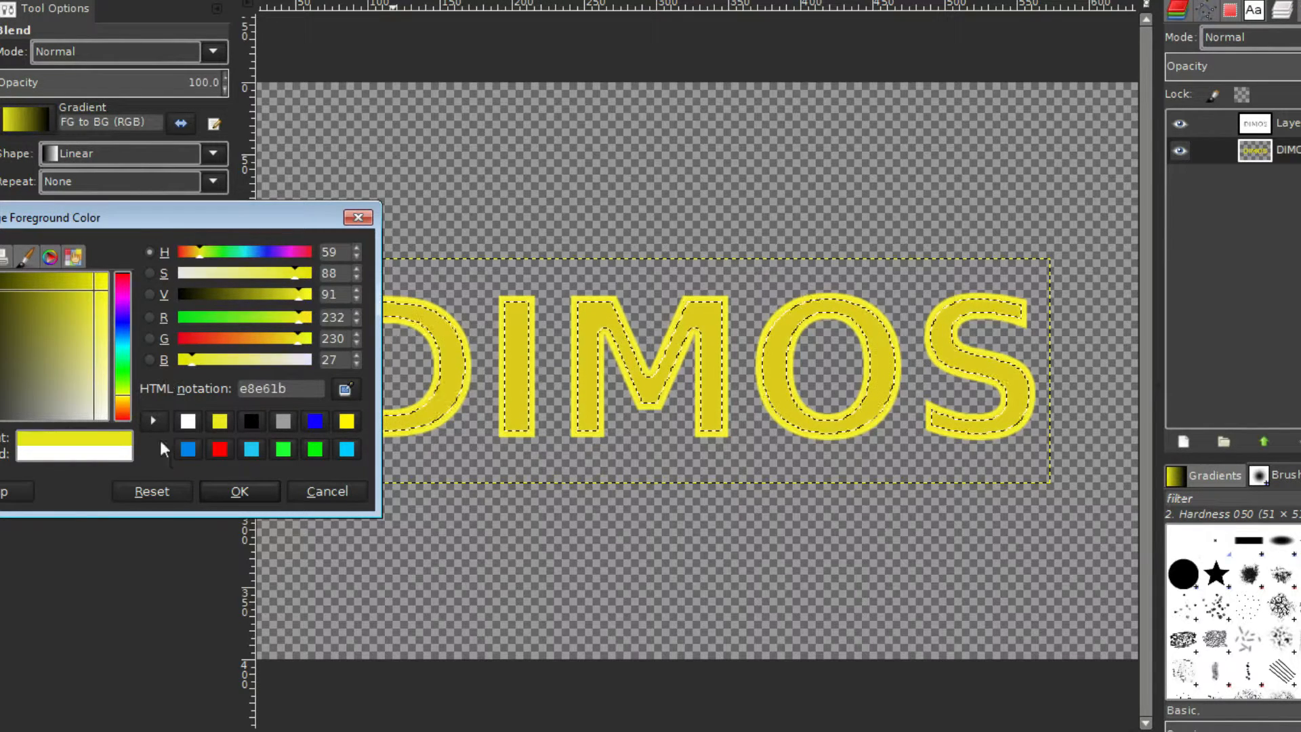
left_click(97, 292)
left_click_drag(100, 294, 110, 295)
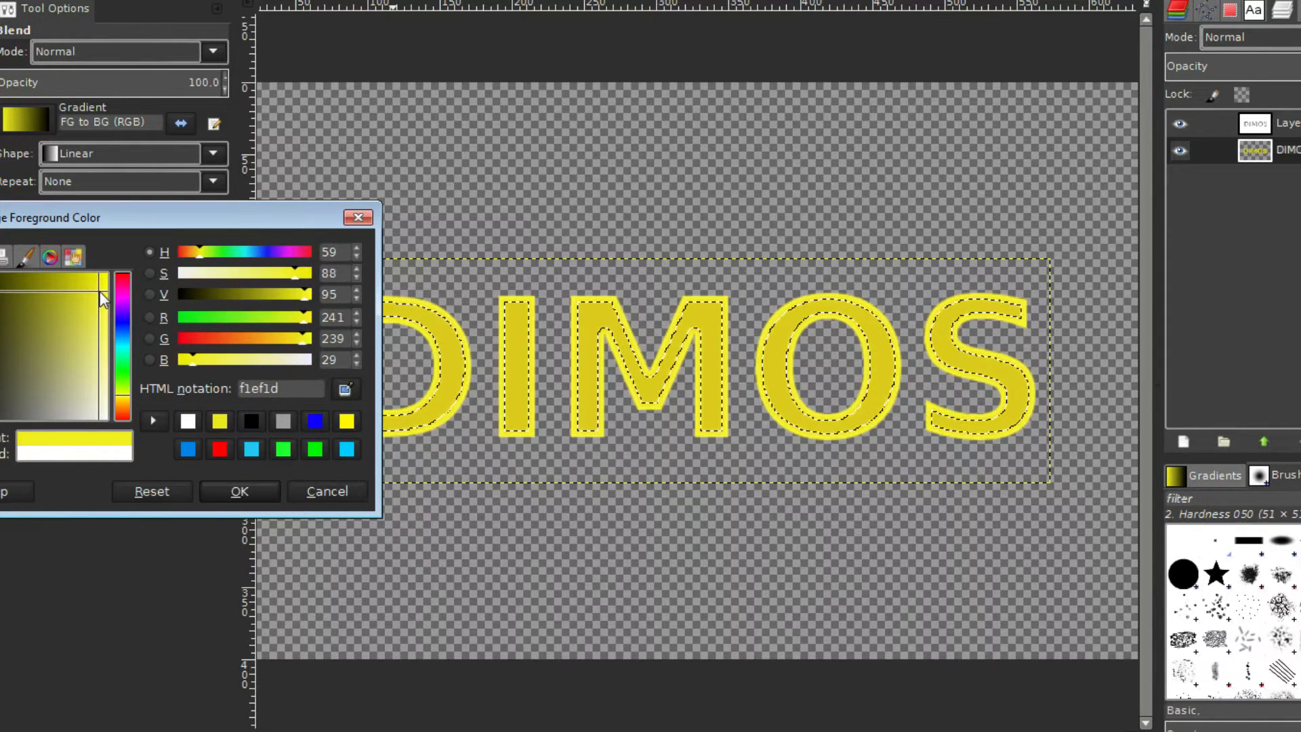
left_click(239, 491)
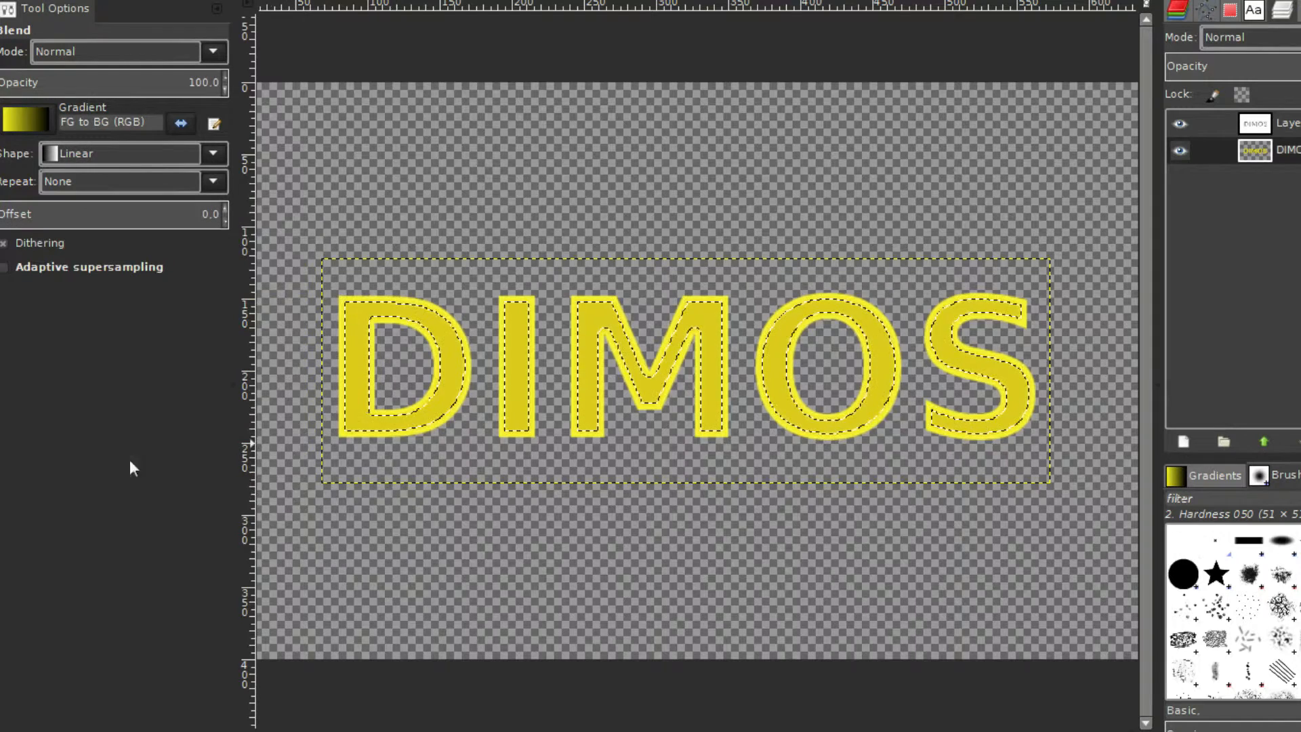
left_click_drag(246, 393, 651, 393)
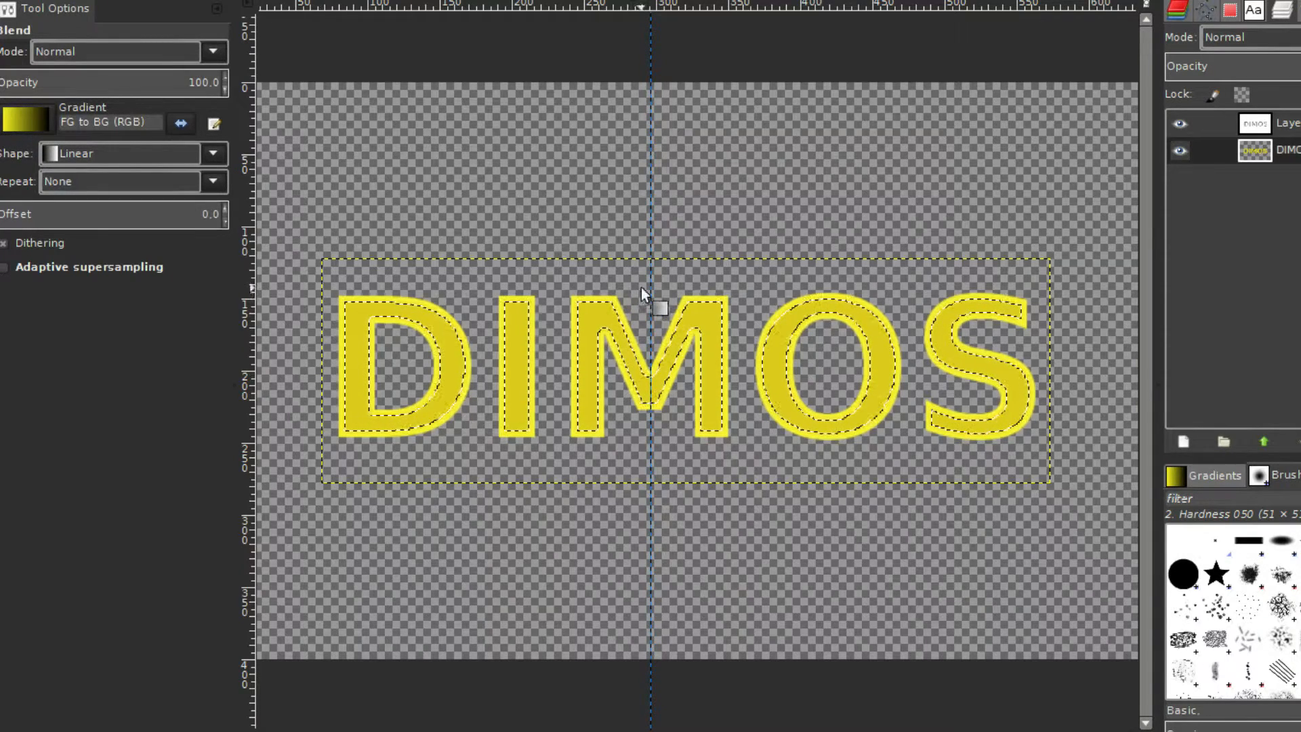
- Try a top-to-bottom yellow-to-black gradient in the shrunken selection on the DIMOS text layer and undo it
left_click_drag(649, 287, 647, 384)
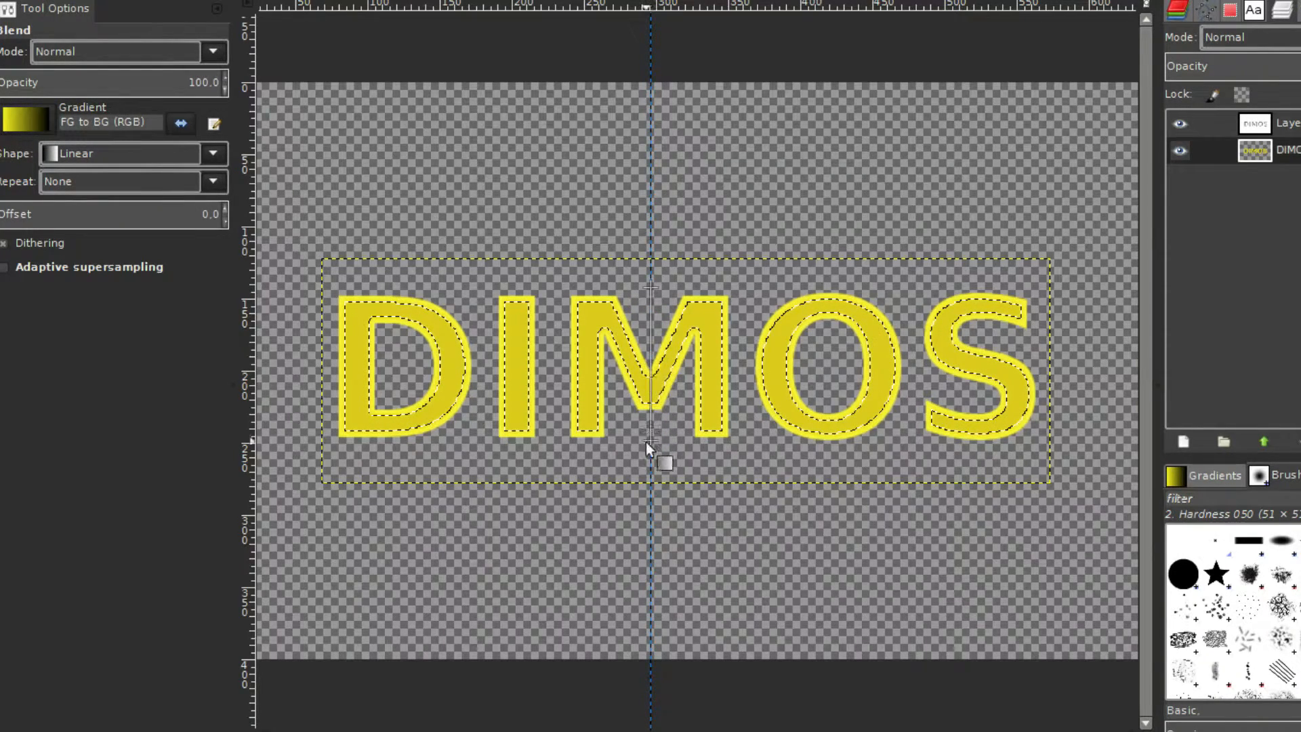
left_click_drag(645, 442, 648, 450)
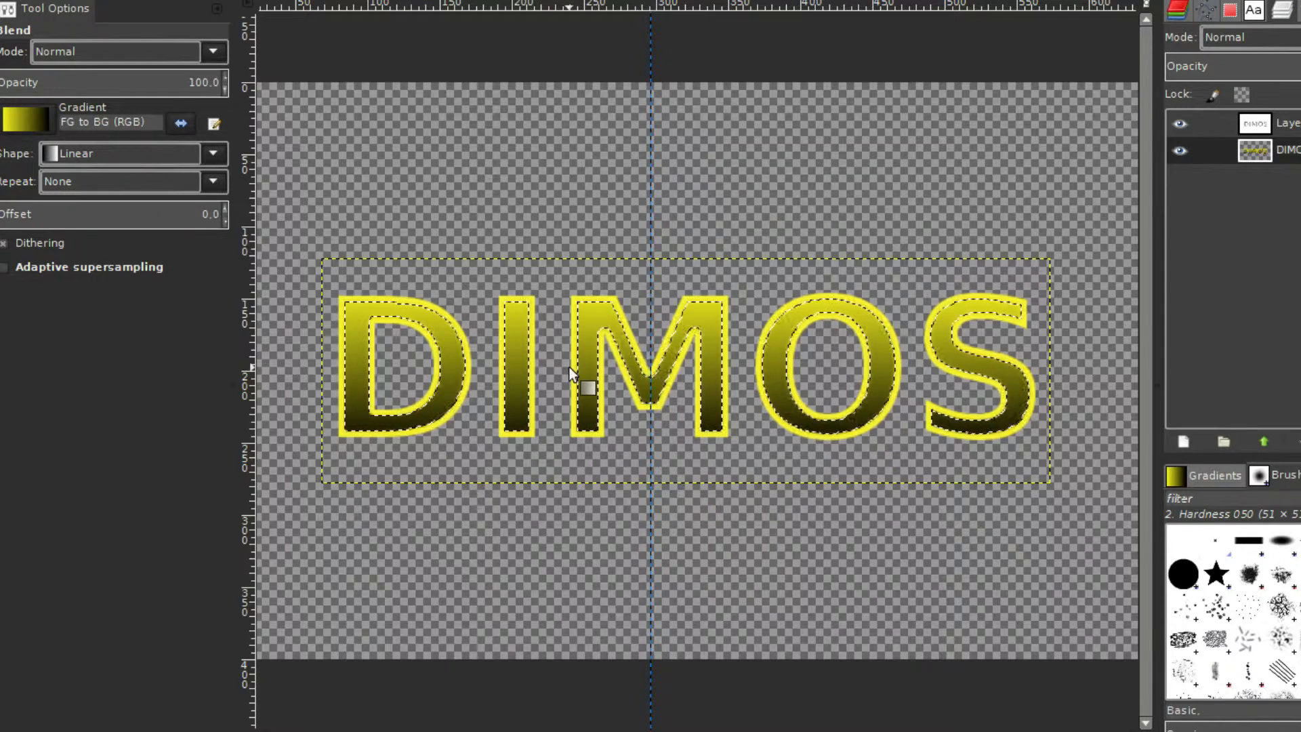
left_click(6, 0)
left_click(14, 9)
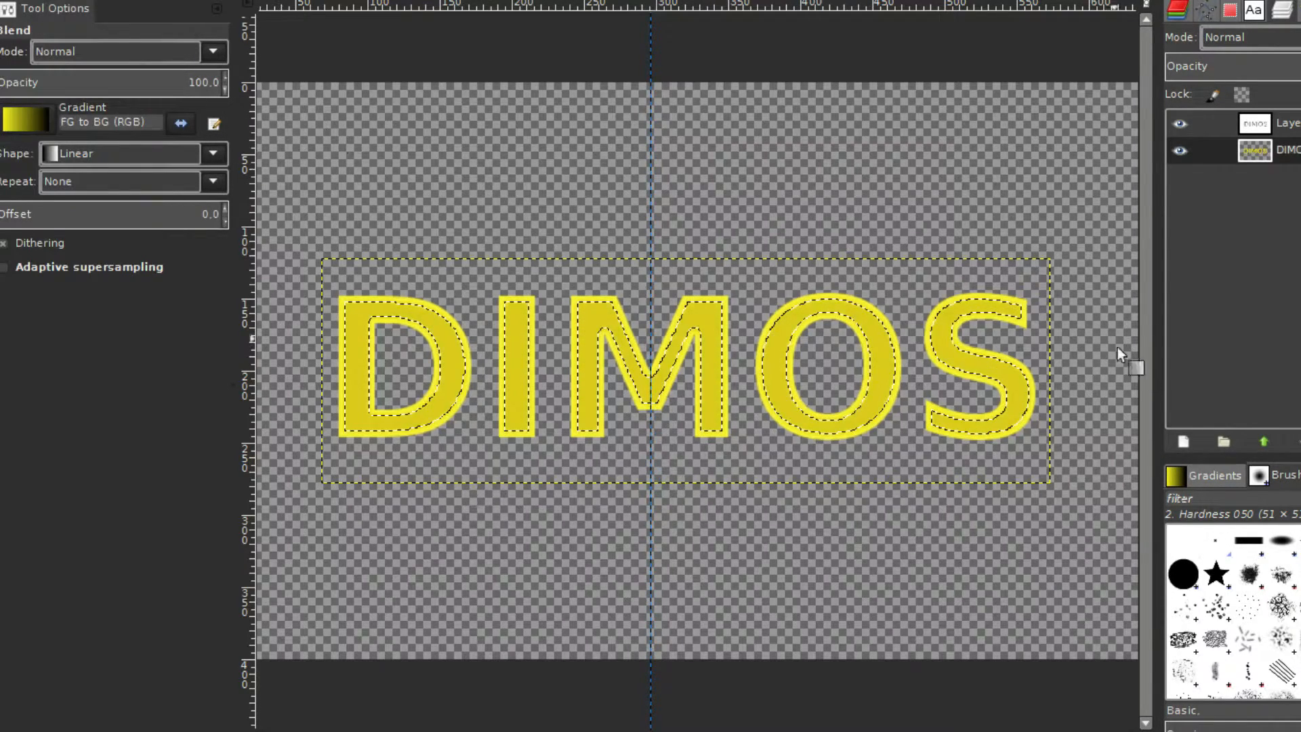
- Create a 640 × 400 px layer named GRADIENT above the text layer, redoing it with transparency instead of the background color fill
left_click(1180, 444)
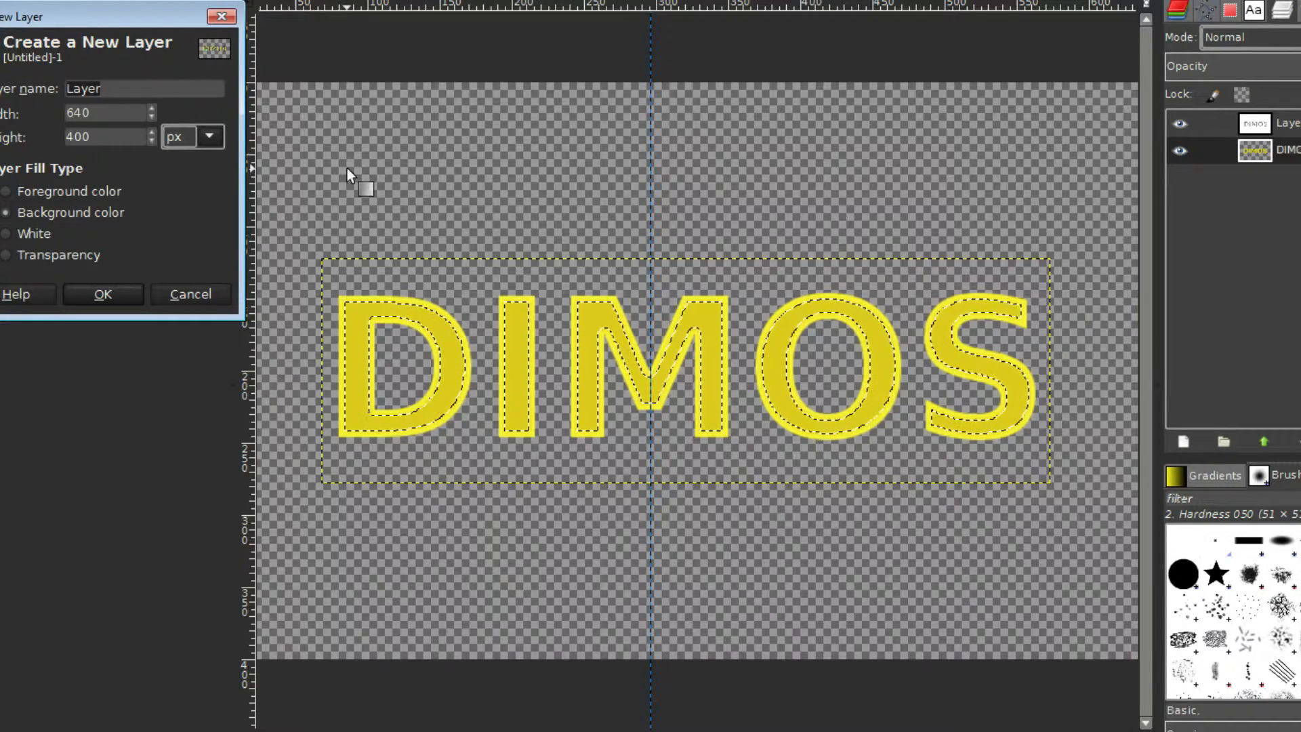
key("BackSpace")
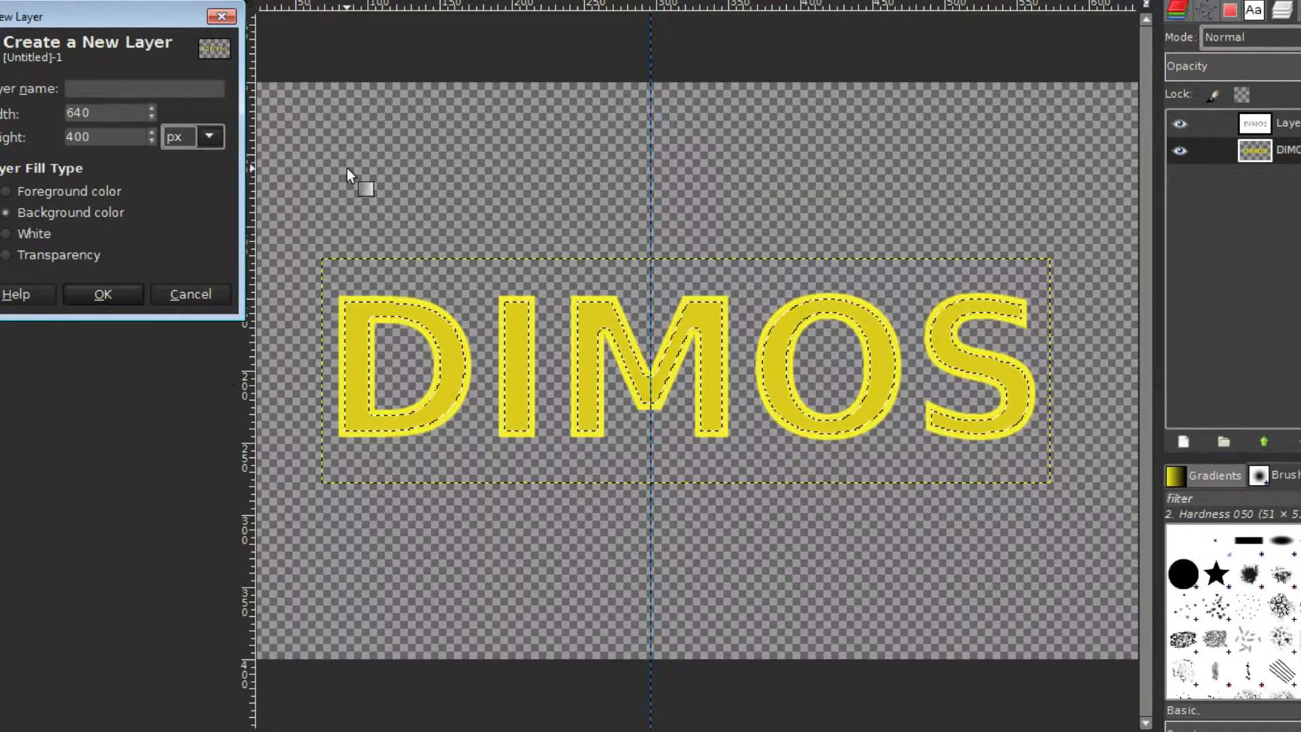
type("GRADIENT")
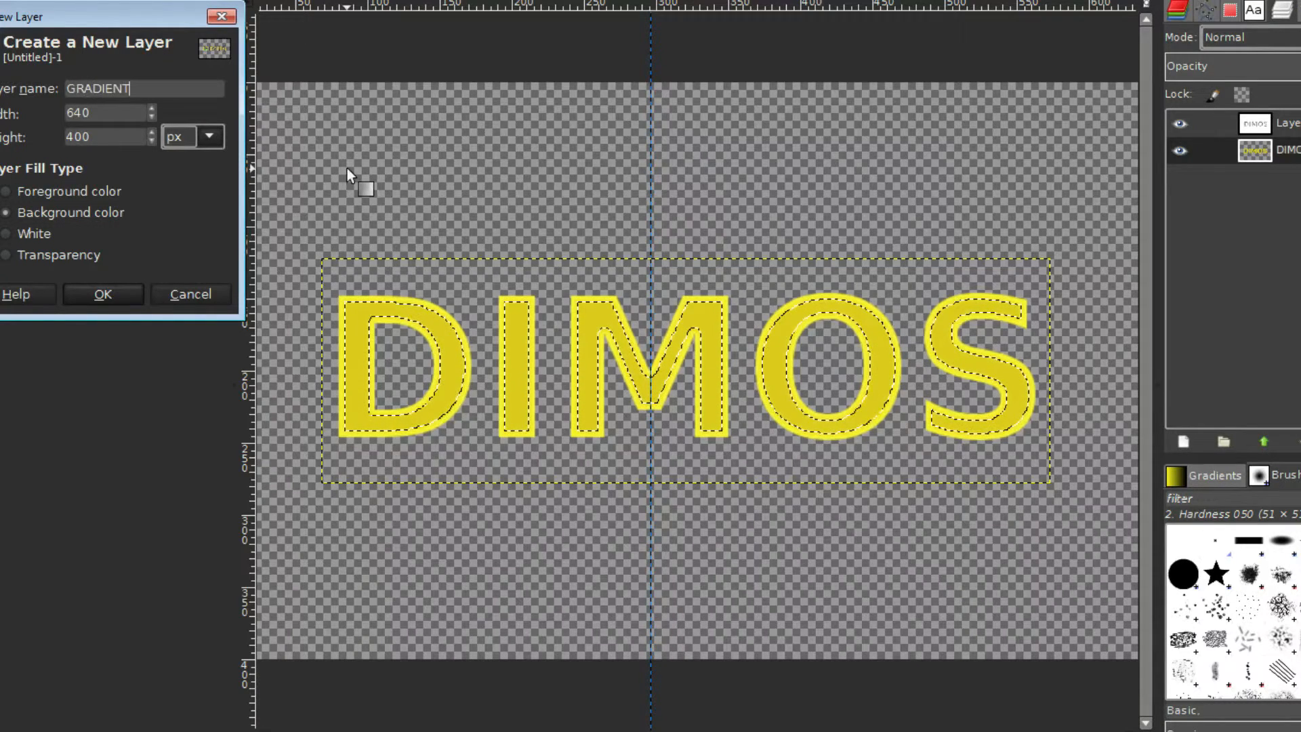
key("Return")
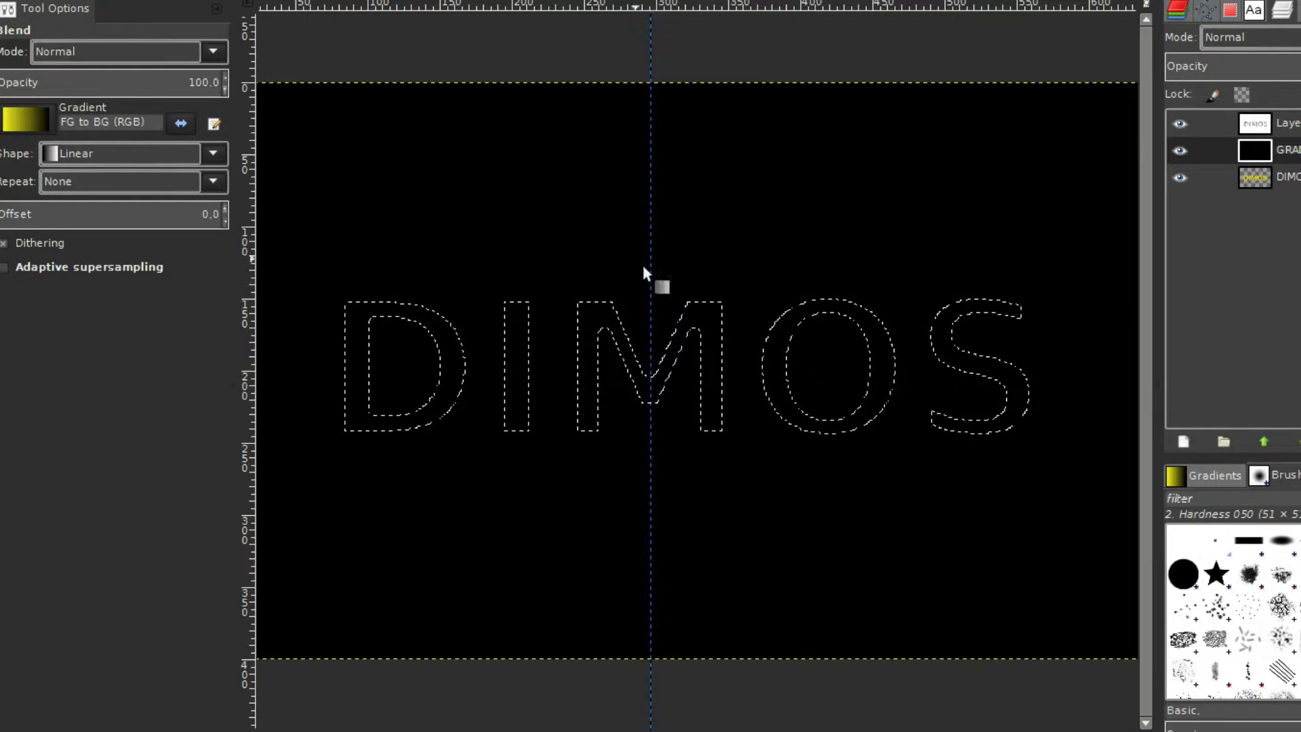
key("ctrl+z")
left_click(1182, 439)
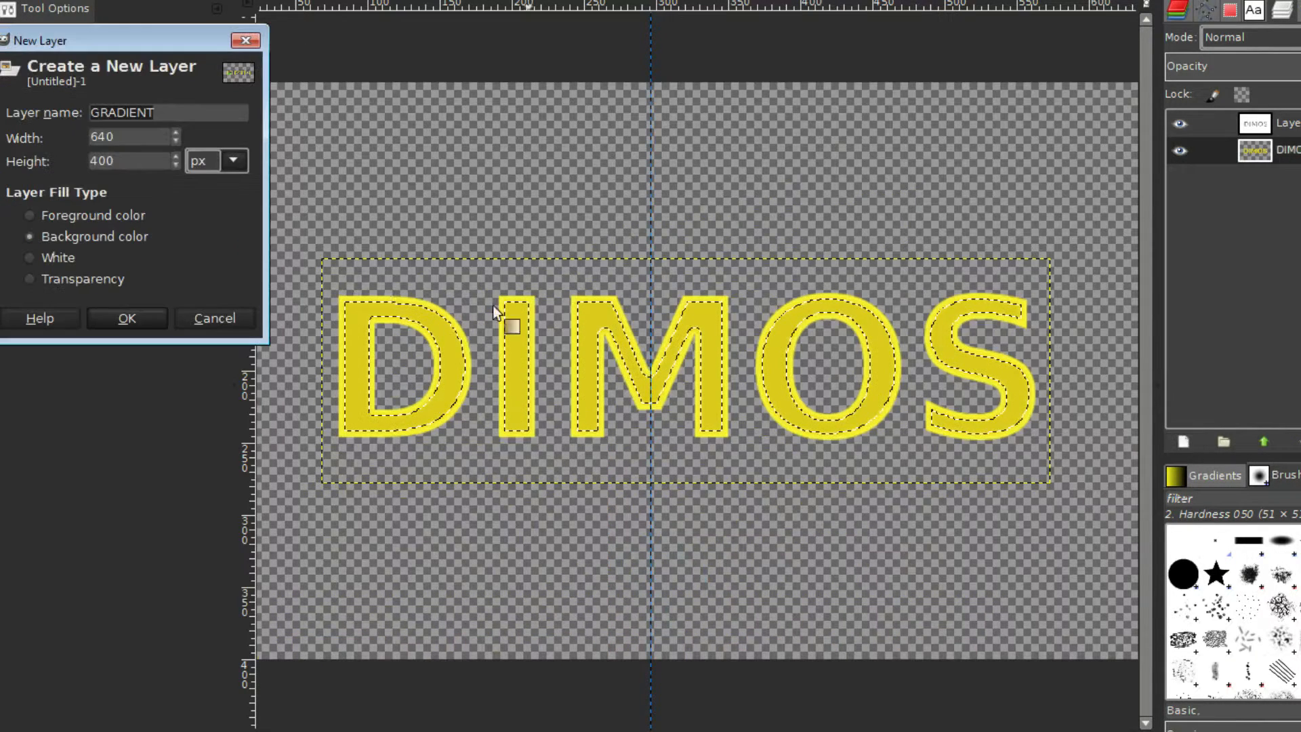
left_click(34, 279)
left_click(115, 317)
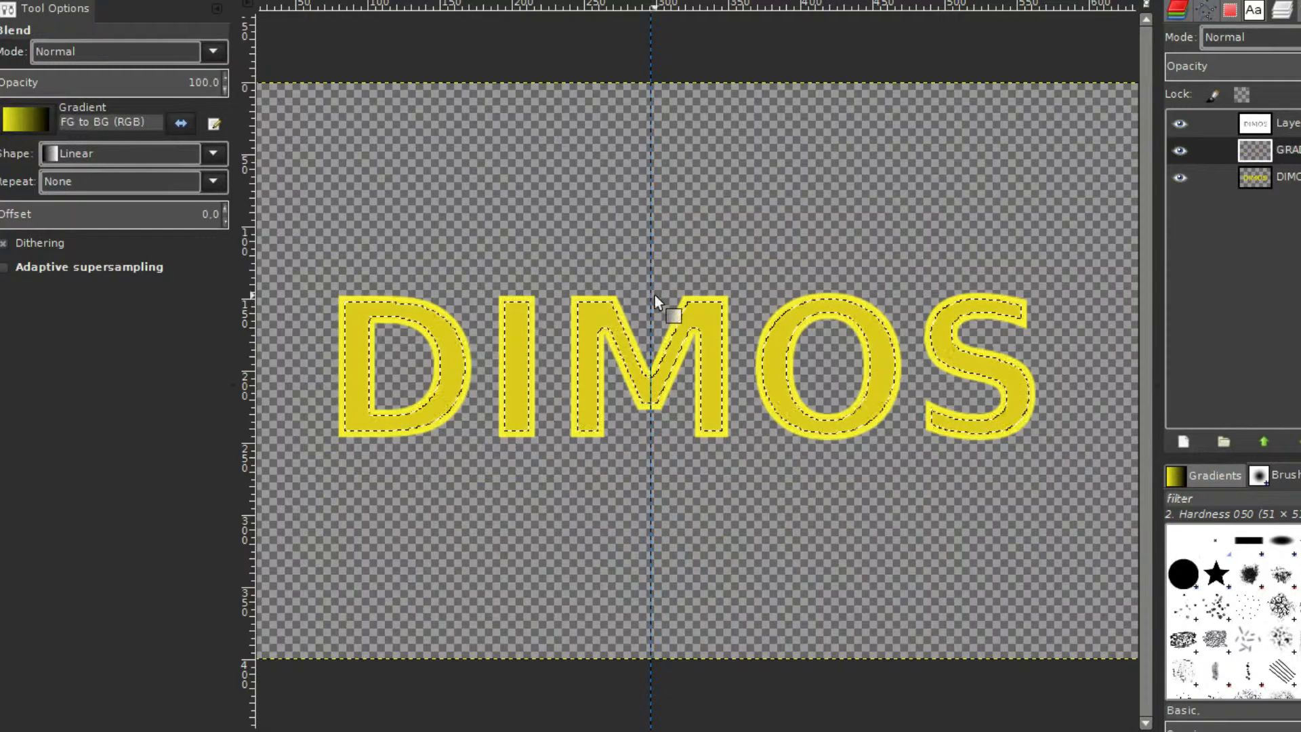
- Draw a top-to-bottom yellow-to-black gradient in the selected letters on the GRADIENT layer and lower its opacity, briefly clearing the selection to check
left_click_drag(650, 286, 650, 316)
left_click_drag(651, 460, 653, 449)
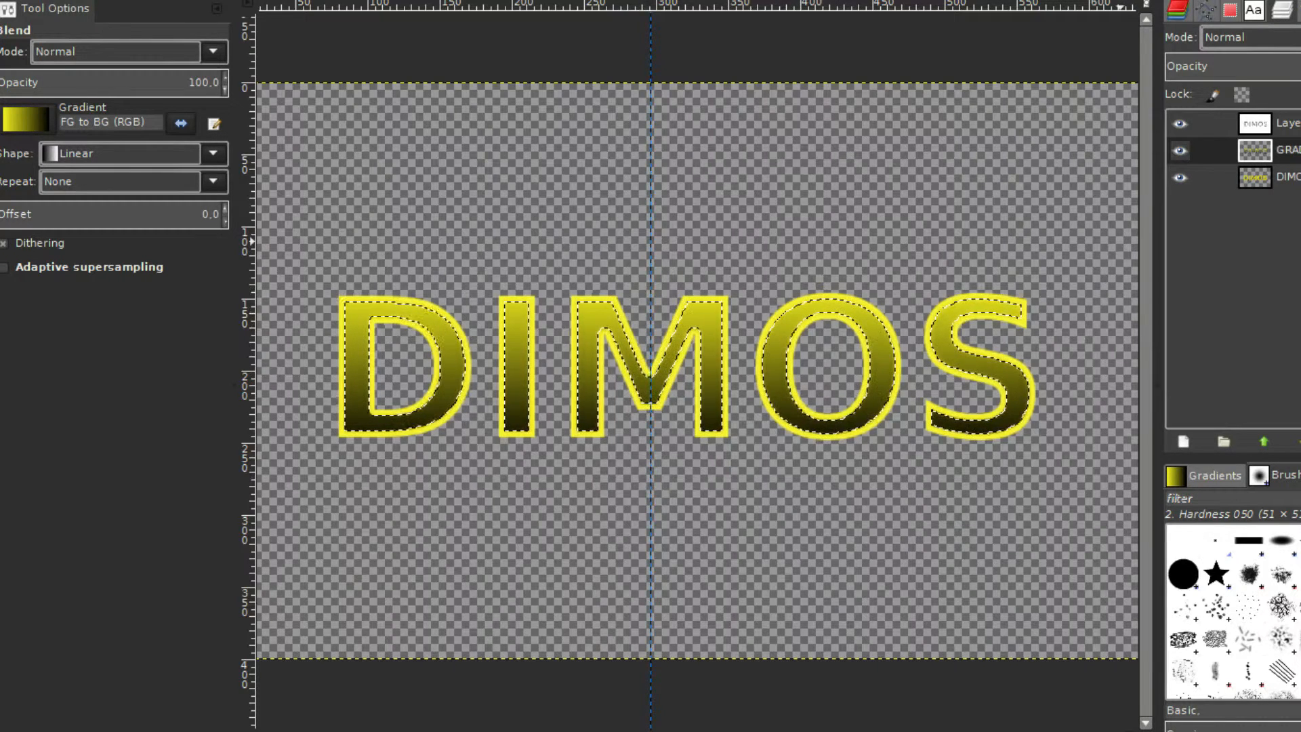
mouse_move(1276, 73)
left_mouse_down()
mouse_move(1299, 75)
mouse_move(1279, 78)
left_mouse_up()
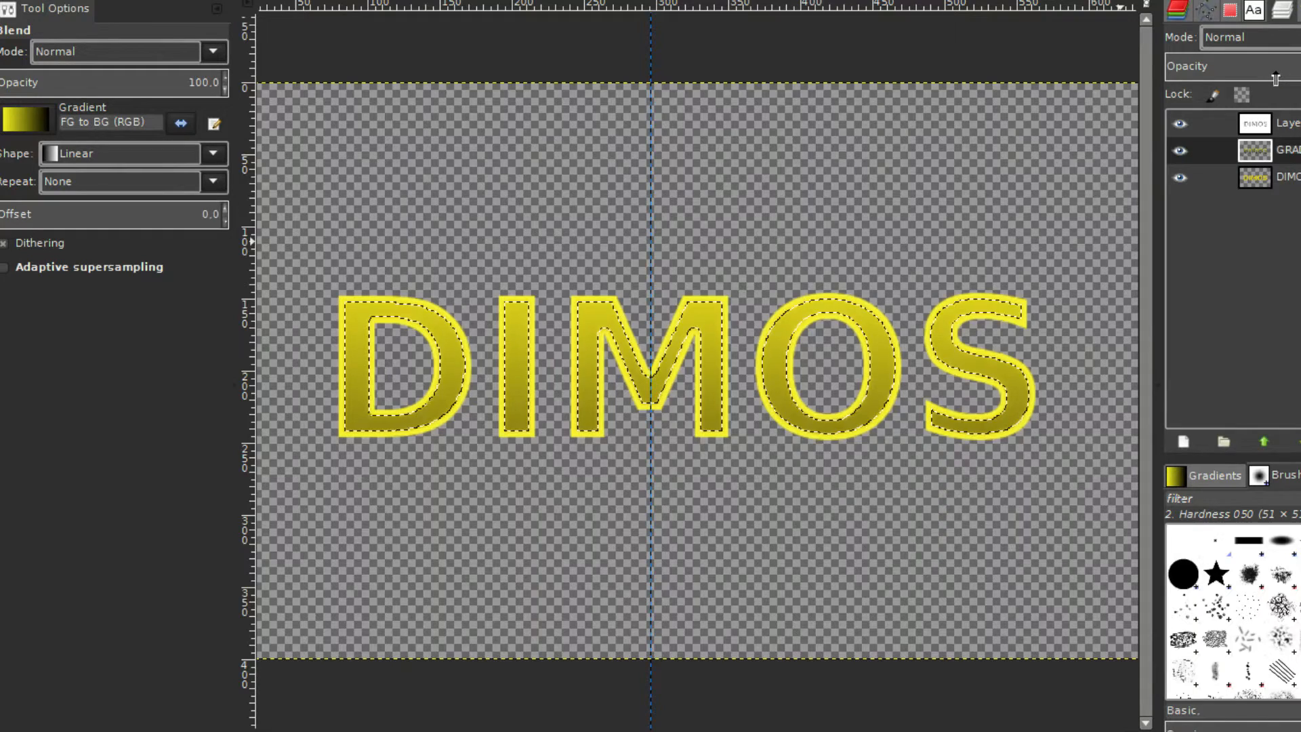
key("shift+ctrl+a")
key("ctrl+z")
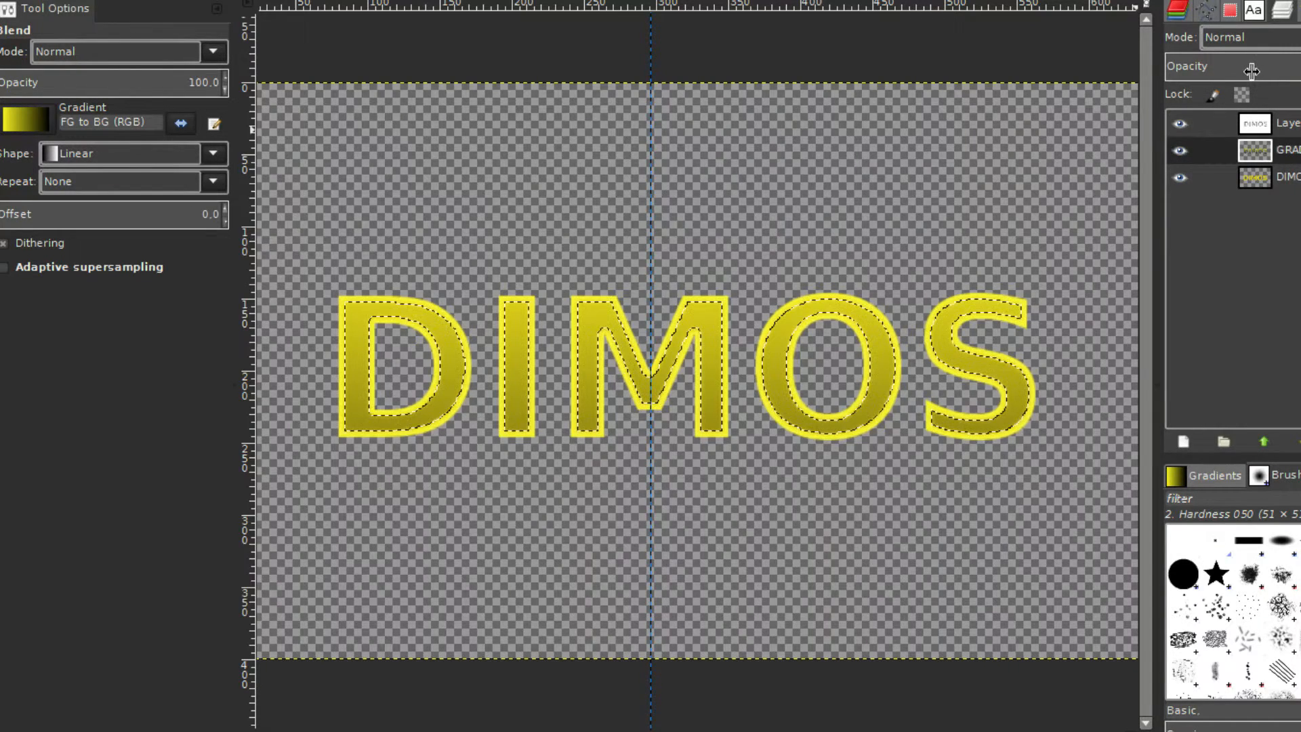
- Clear the selection around the DIMOS letters with the Rectangle Select tool and inspect the gradient inside them
key("r")
left_click(568, 243)
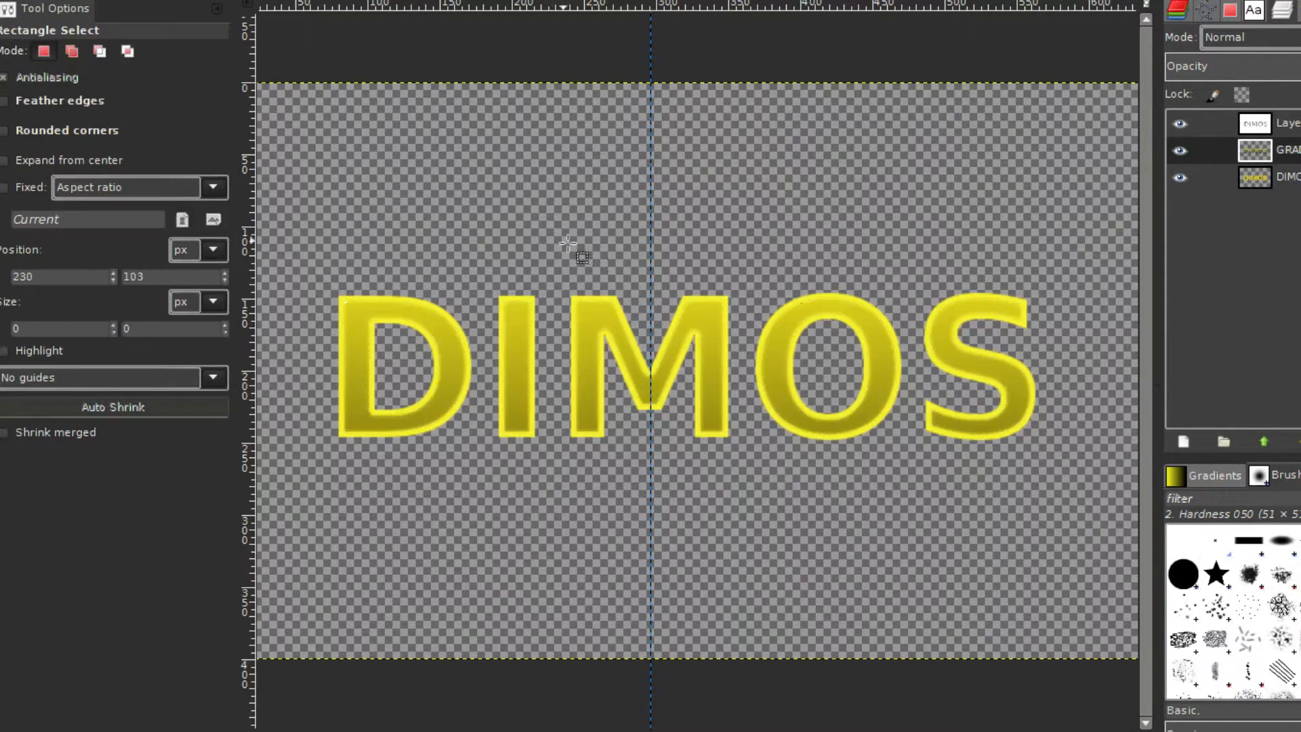
scroll(687, 350, "up", 4)
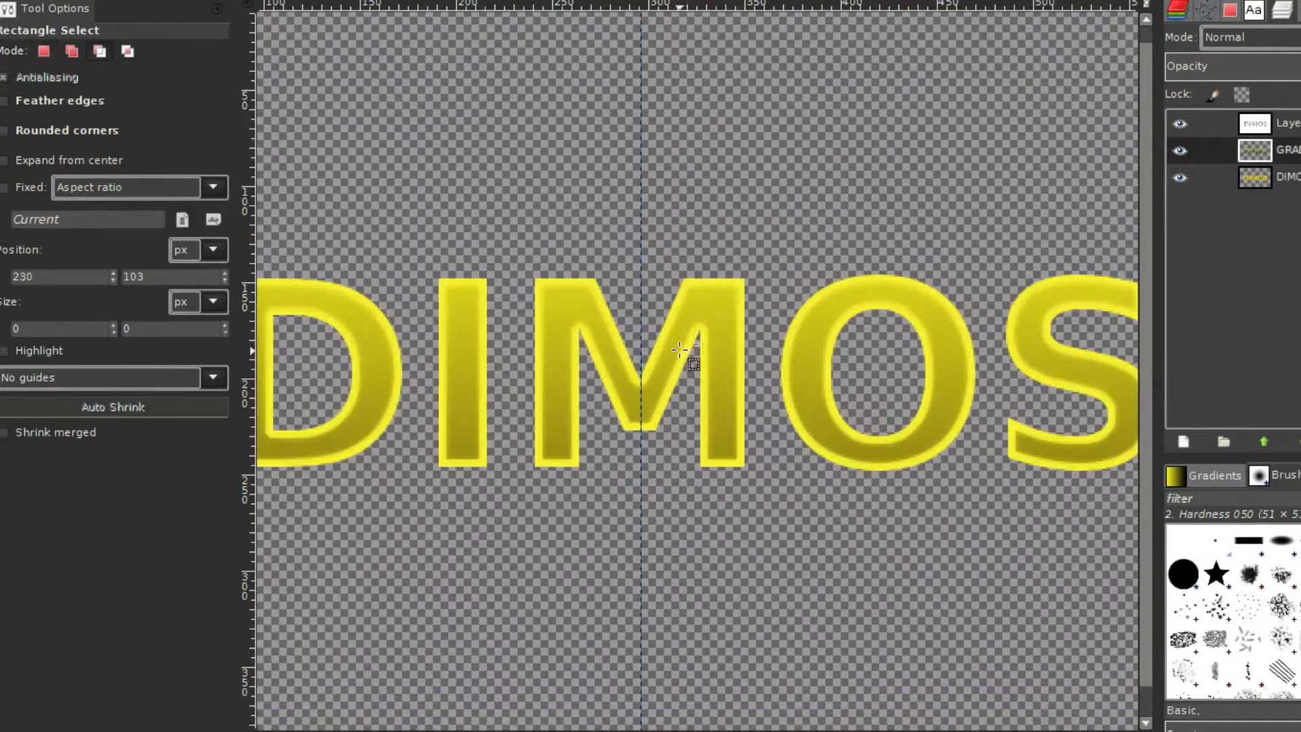
scroll(702, 371, "down", 3)
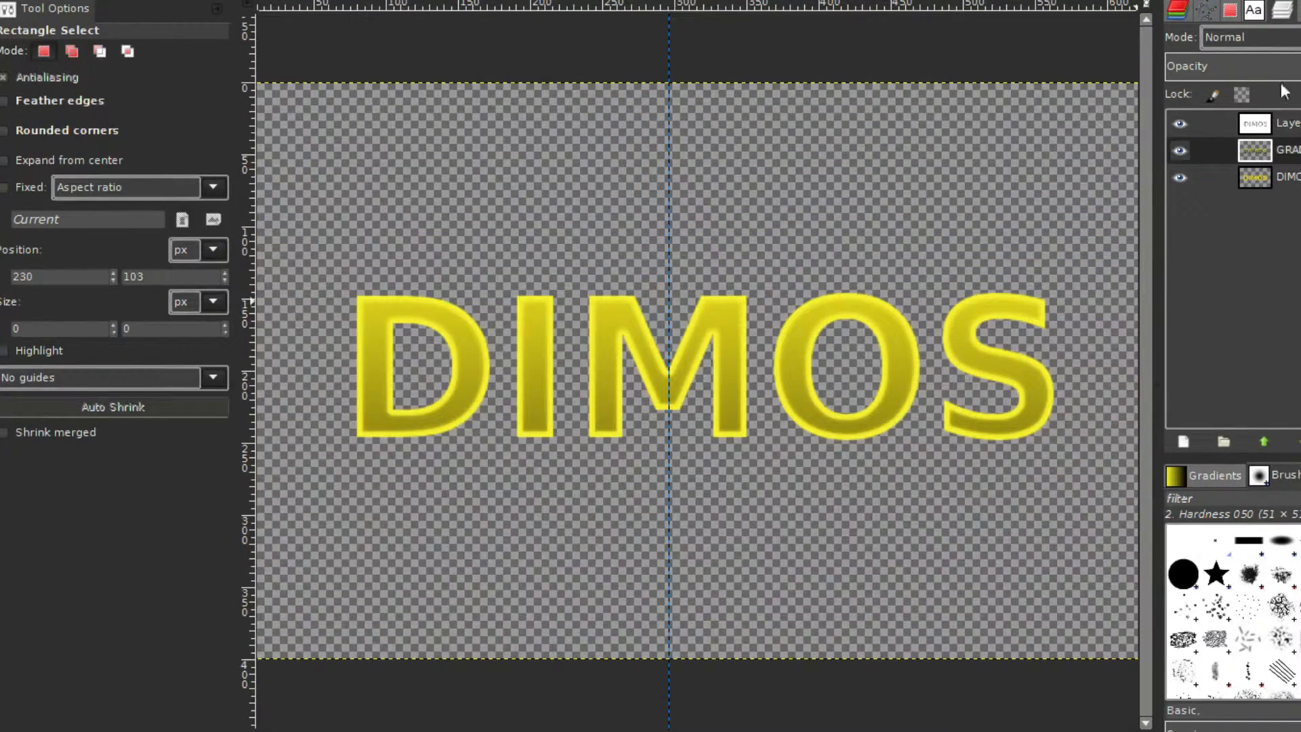
- Try the Lighten only blend mode on the GRADIENT layer, then set its mode to Overlay
left_click(1274, 38)
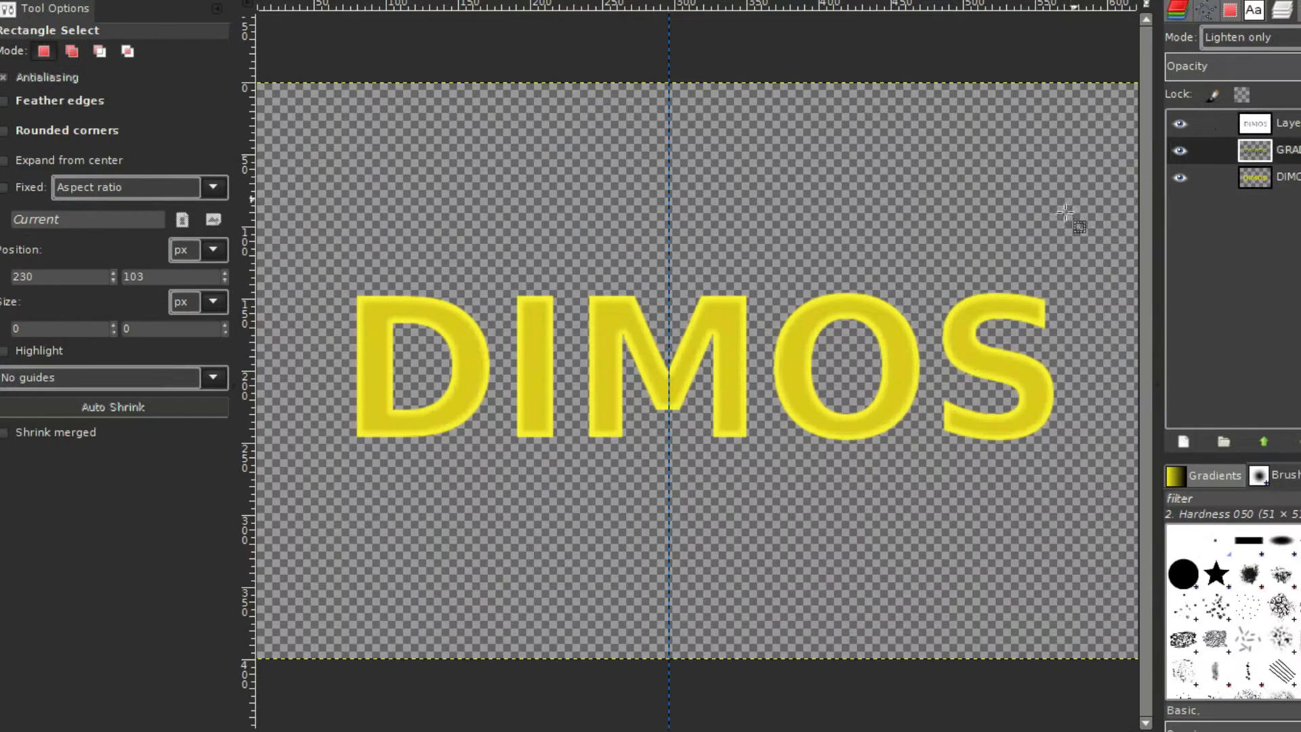
left_click(1241, 114)
left_click(1271, 38)
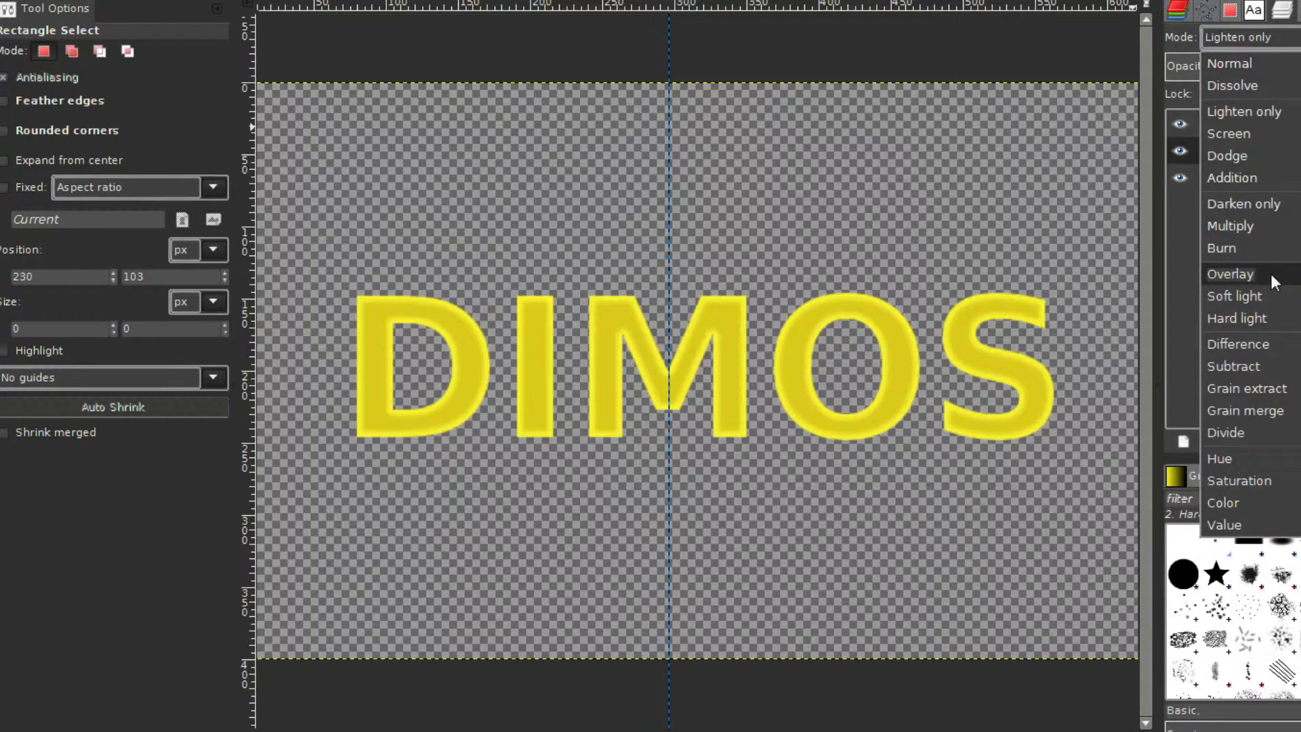
left_click(1230, 273)
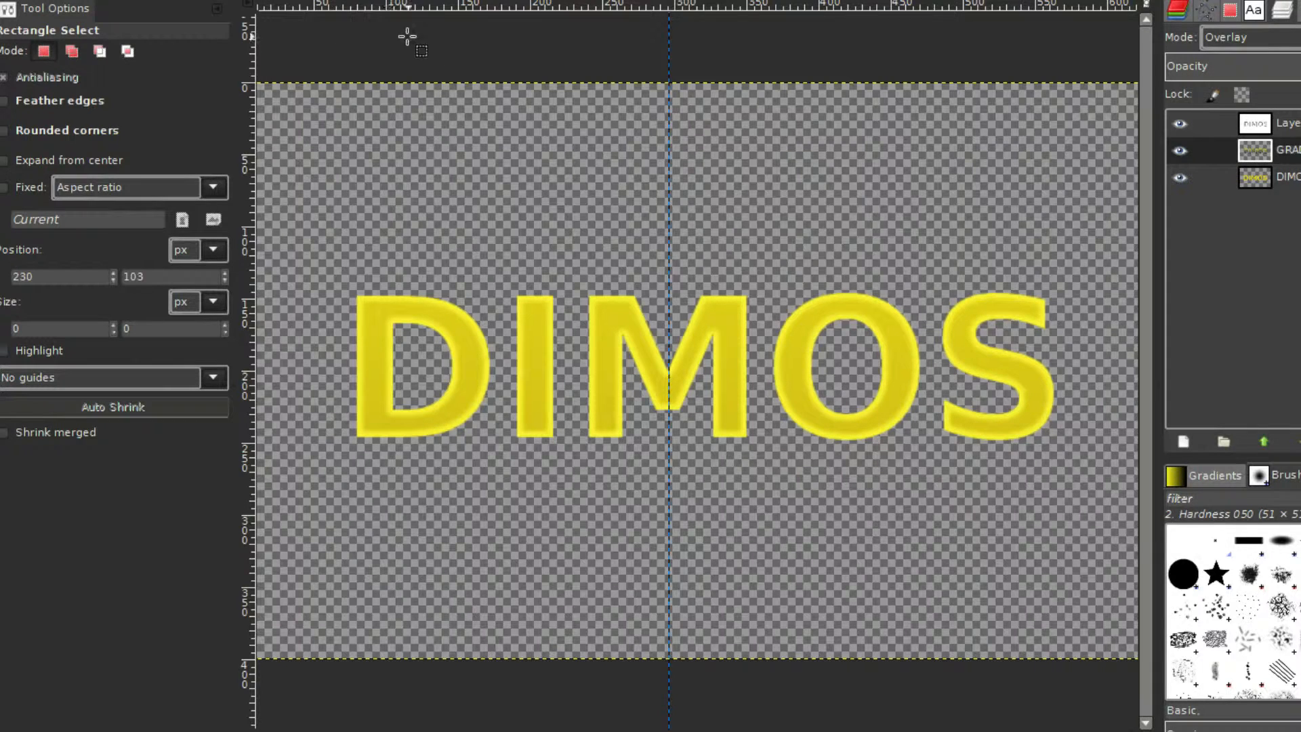
- Brighten the GRADIENT layer with Curves, raising the Value curve at about x 93, y 167
left_click(156, 2)
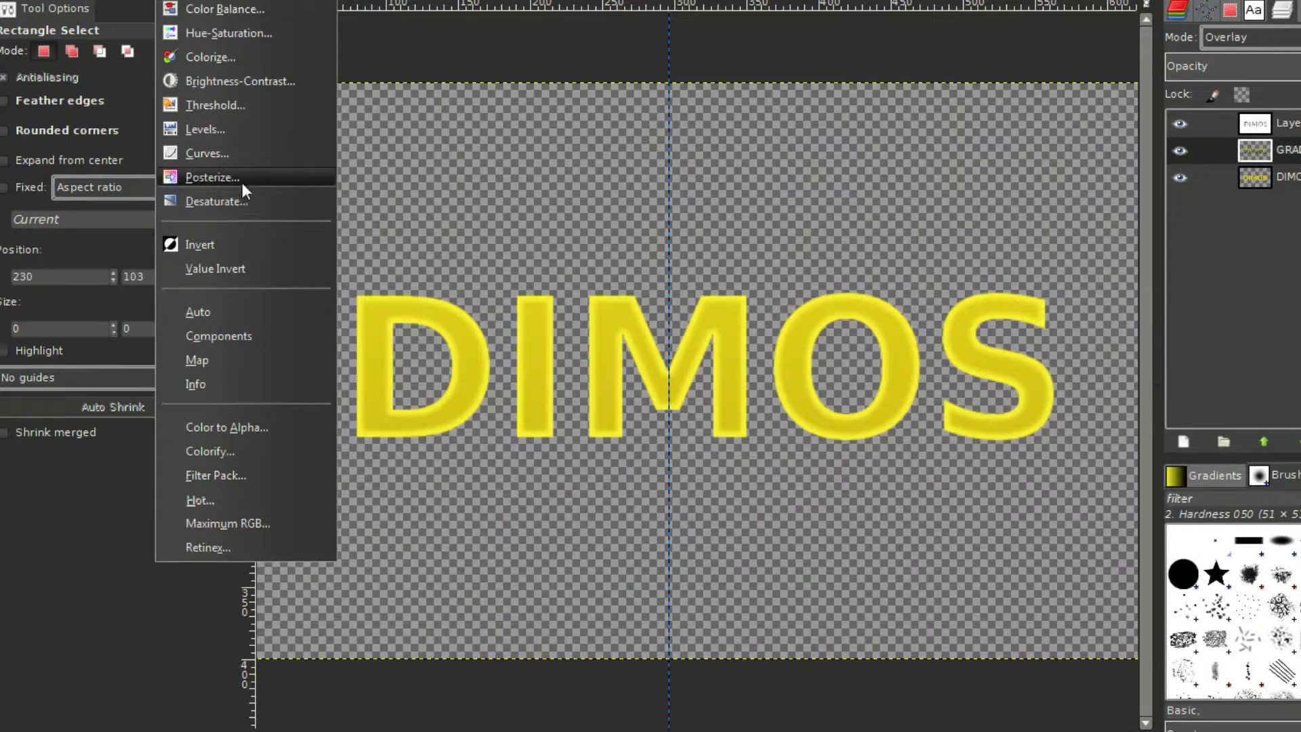
left_click(238, 160)
left_click_drag(993, 279, 955, 242)
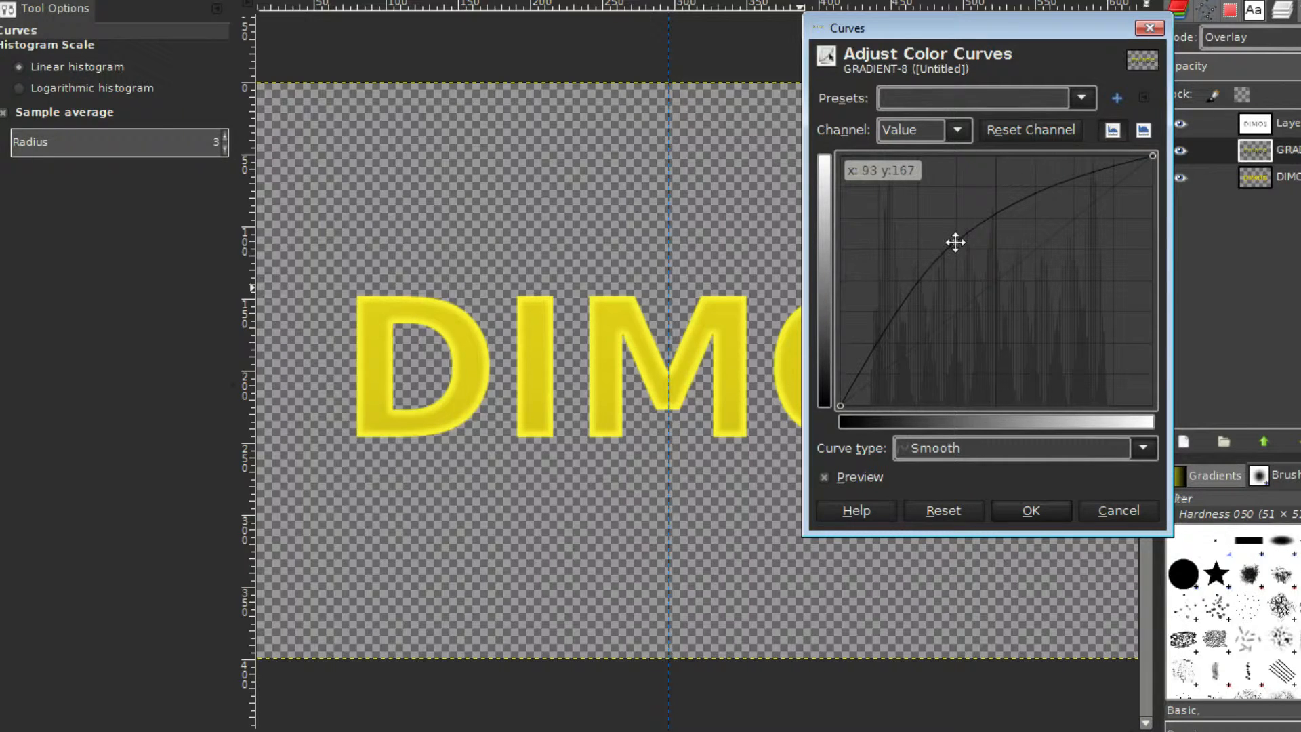
left_click(1029, 513)
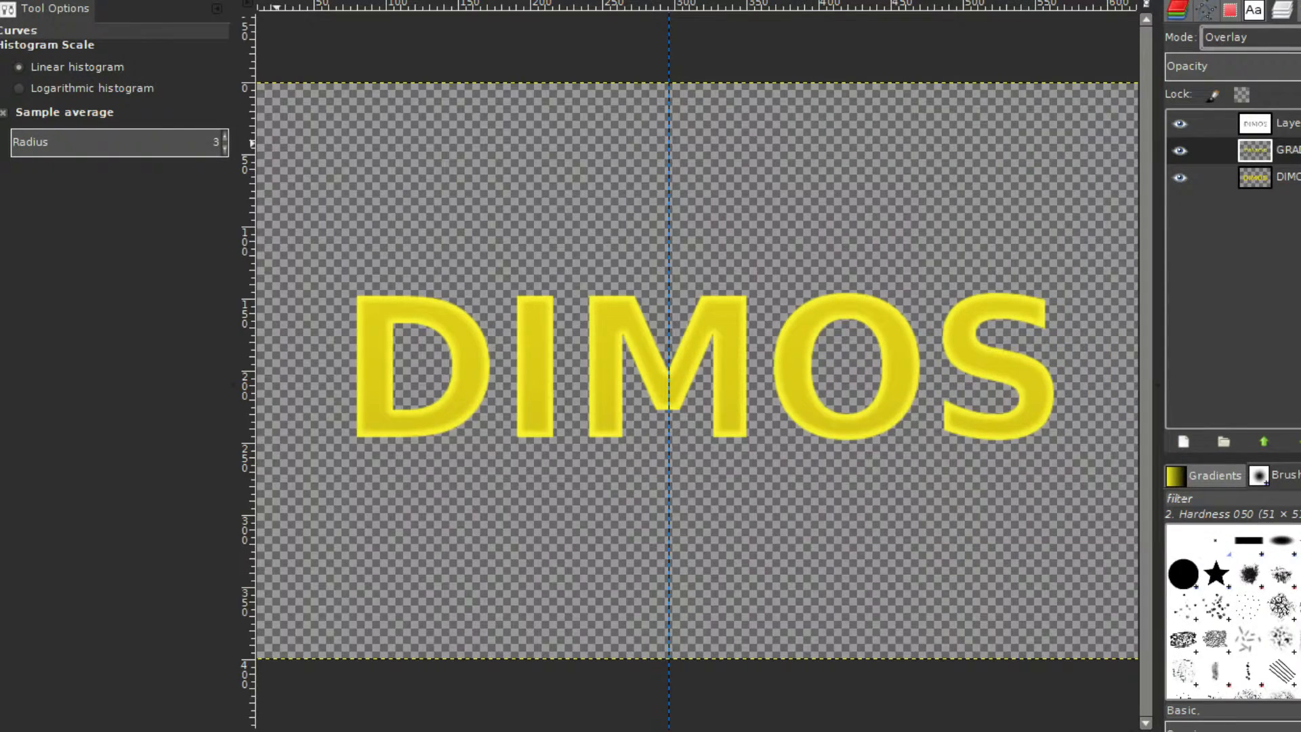
- Merge the GRADIENT layer and the layer above it down into the DIMOS text layer, and inspect the merged lettering
right_click(1258, 160)
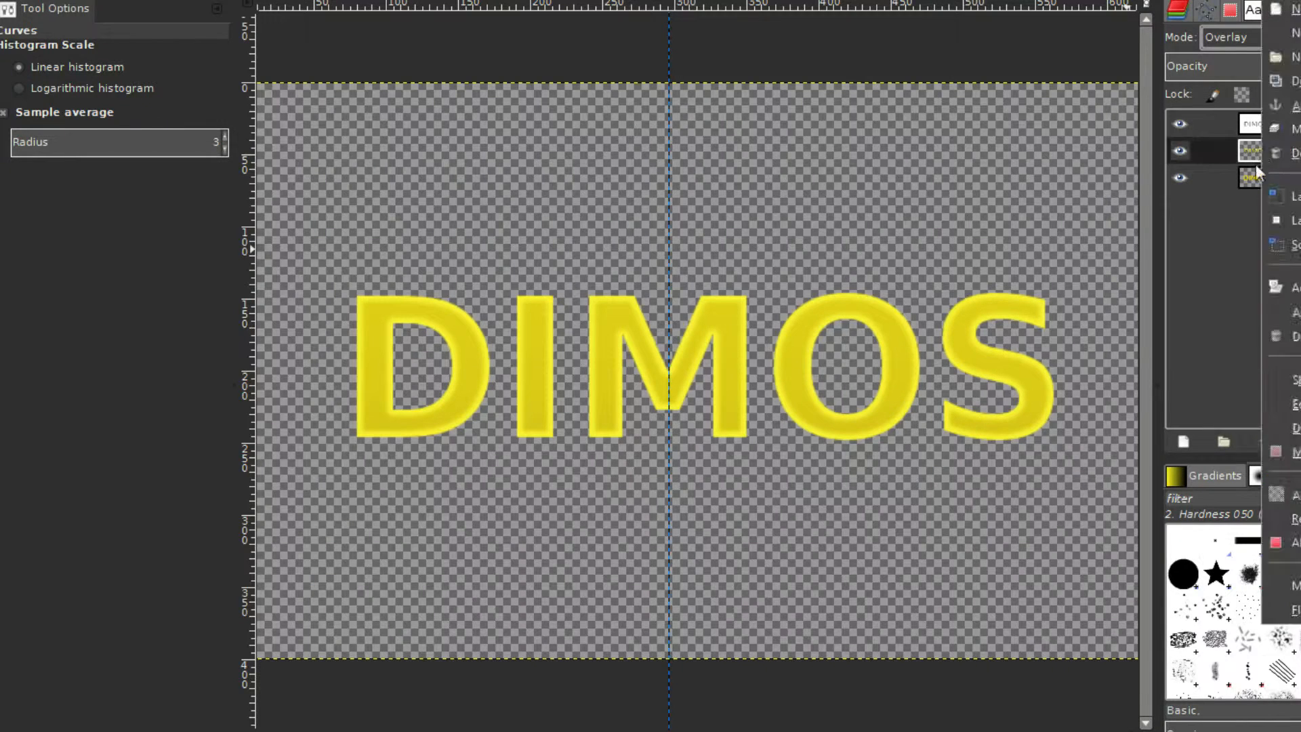
left_click(1270, 122)
right_click(1269, 122)
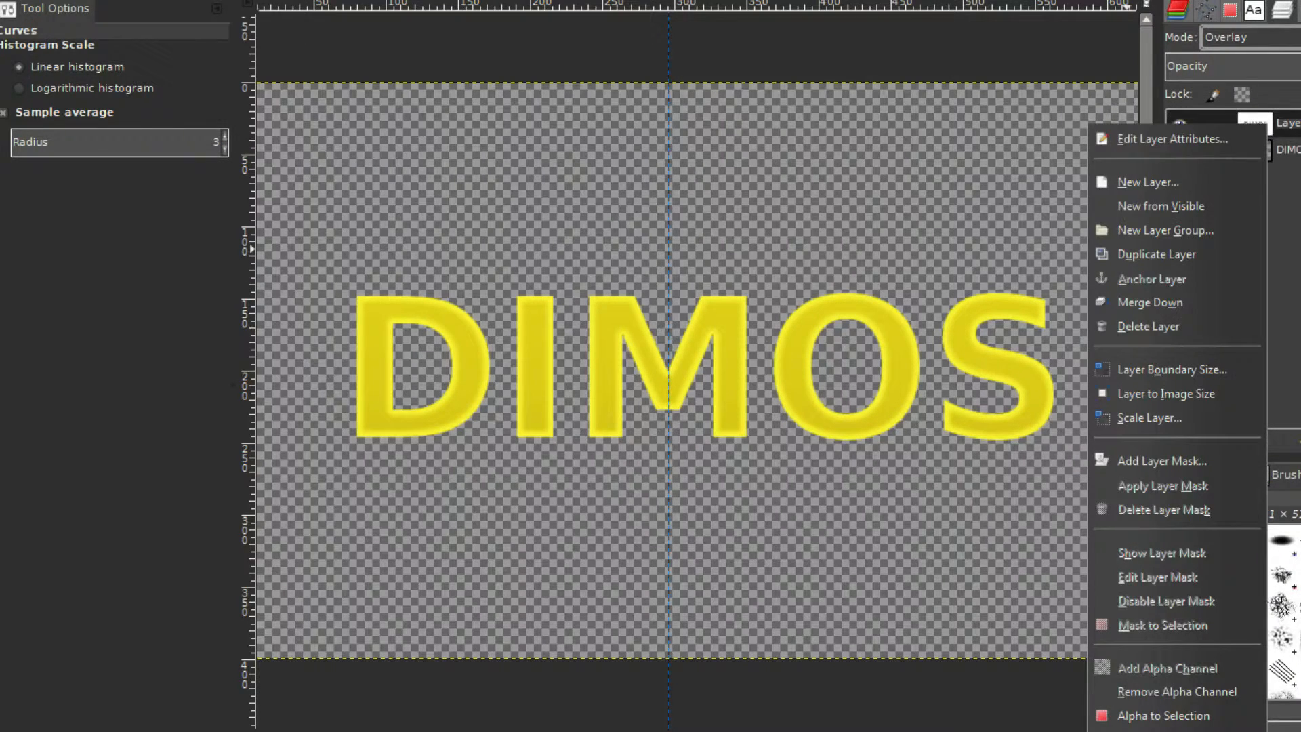
left_click(1156, 301)
scroll(861, 324, "down", 3)
scroll(861, 323, "up", 4)
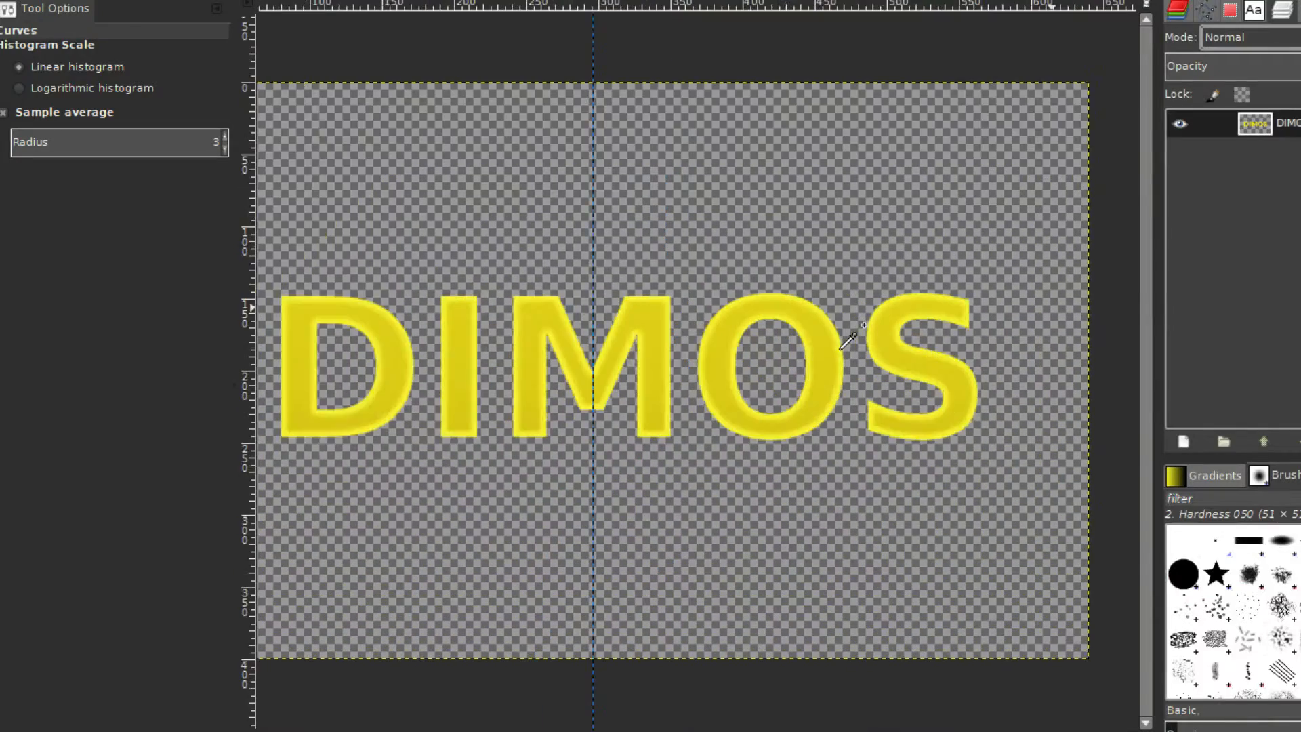
left_click_drag(847, 349, 1043, 344)
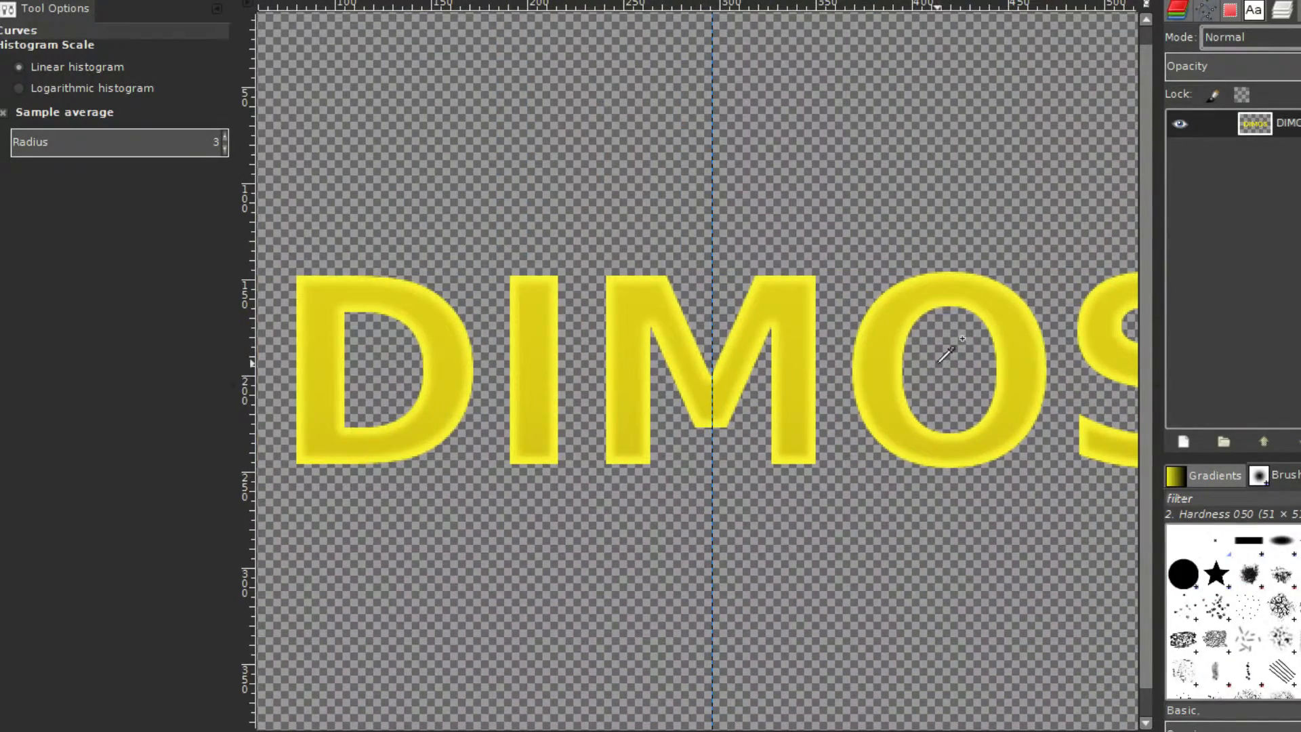
scroll(942, 357, "down", 4)
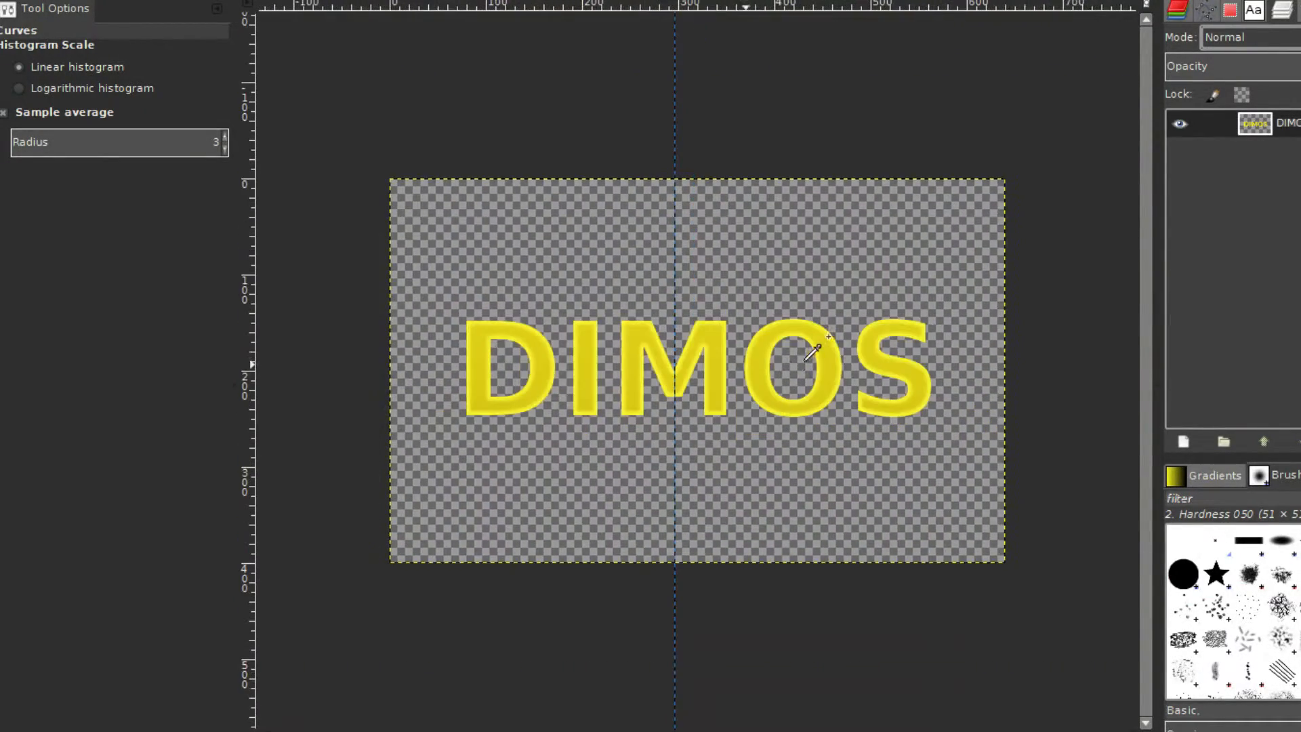
left_click_drag(804, 360, 798, 358)
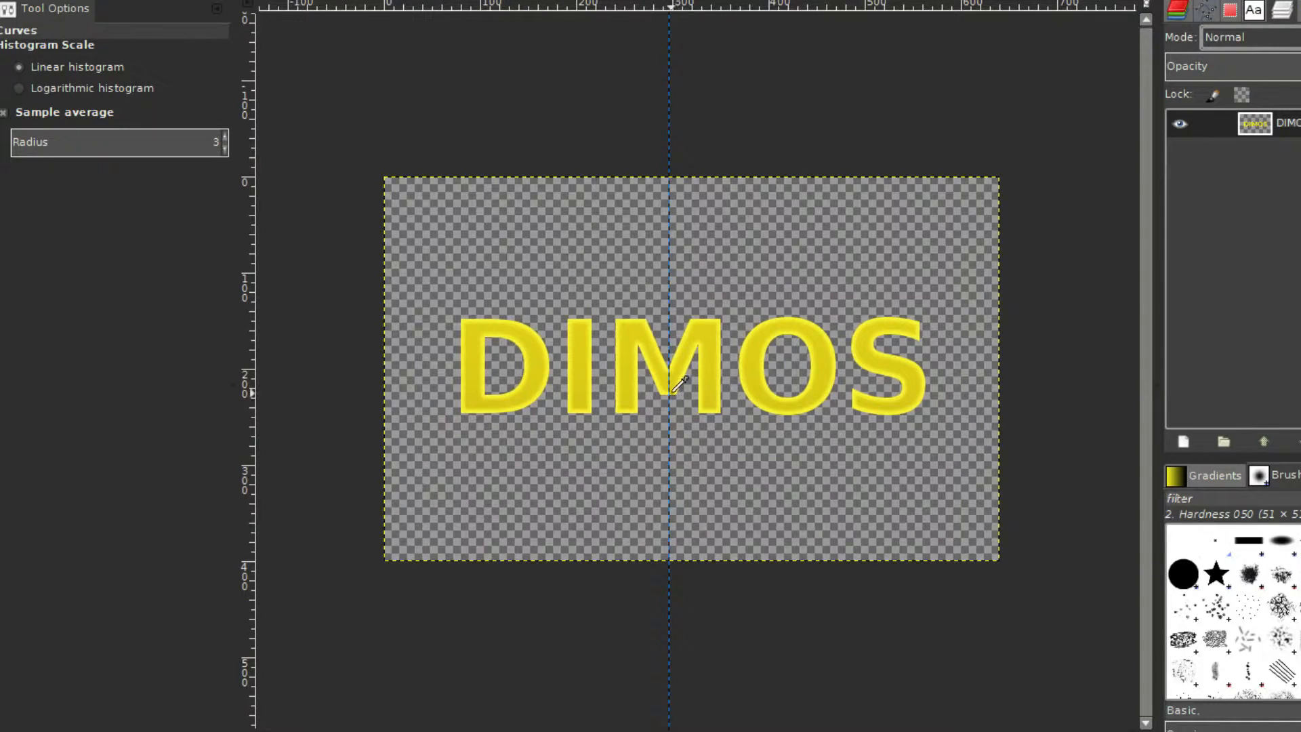